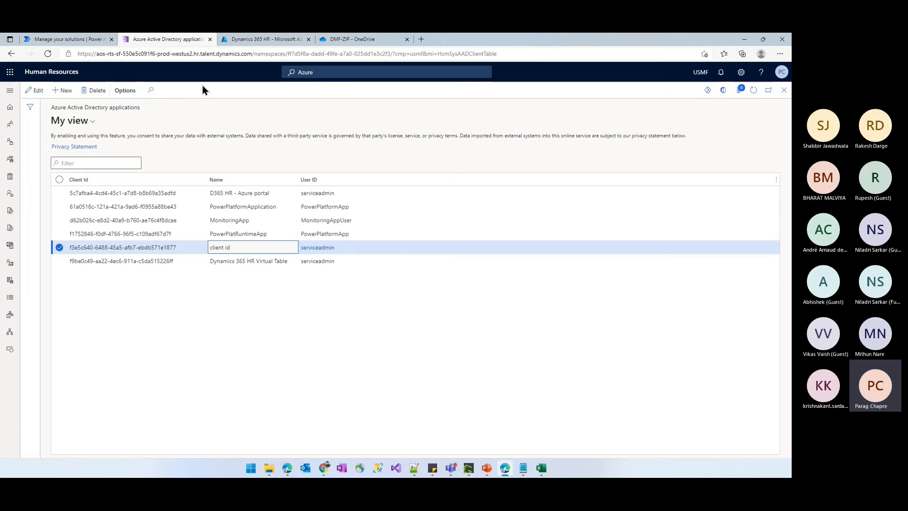
# Step: Find and open the Data management workspace, and show only its export projects
pyautogui.click(318, 72)
pyautogui.write('Data mana')
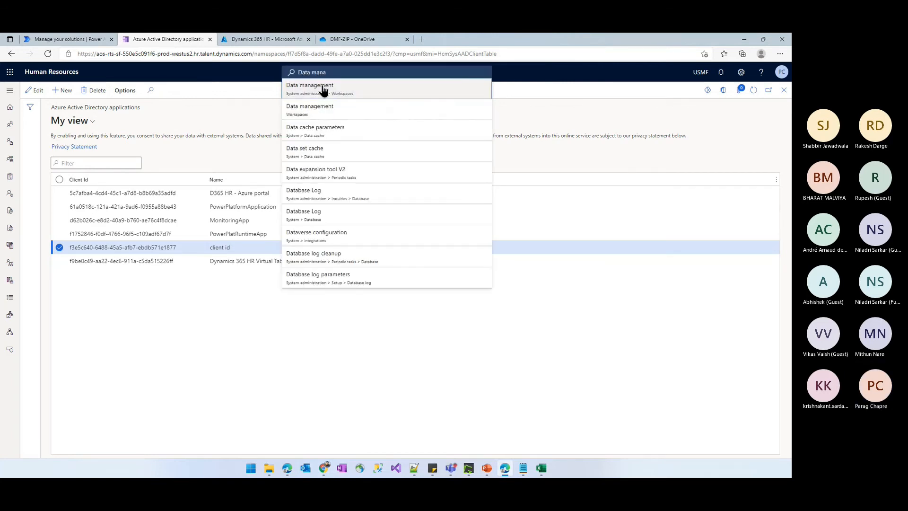
pyautogui.click(325, 88)
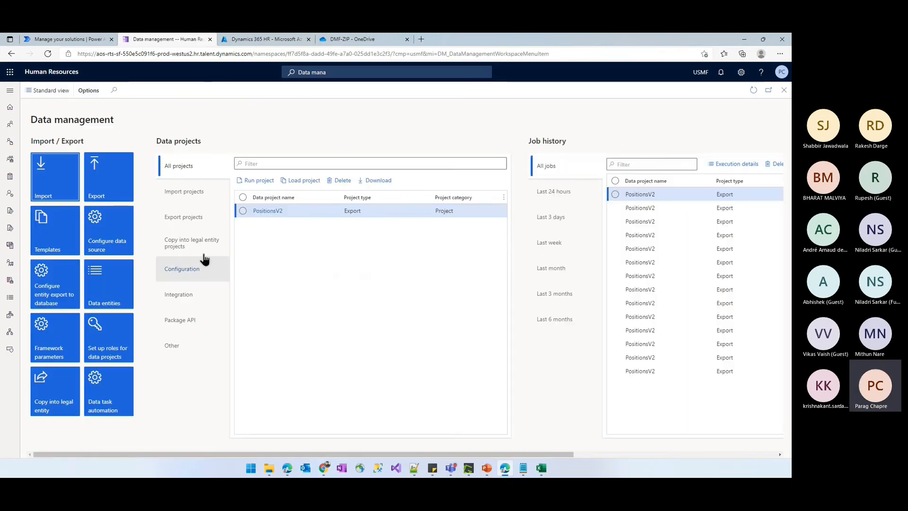
pyautogui.click(193, 217)
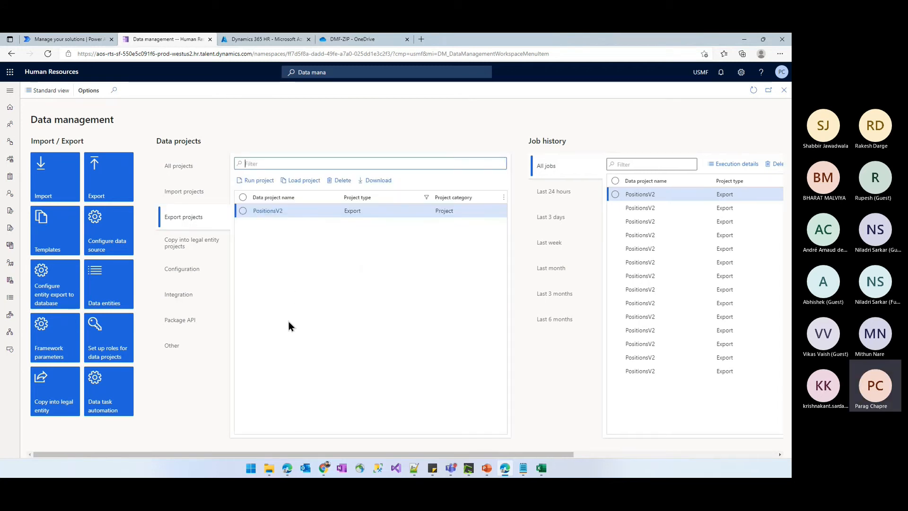
# Step: Open the PositionsV2 export project in enhanced view and check its group name and the Positions V2 entity's default refresh type
pyautogui.click(244, 210)
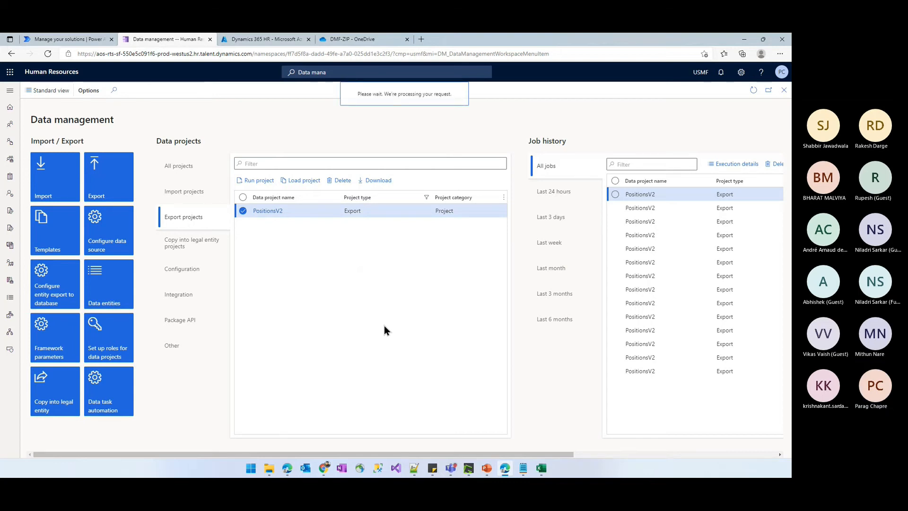
pyautogui.click(532, 91)
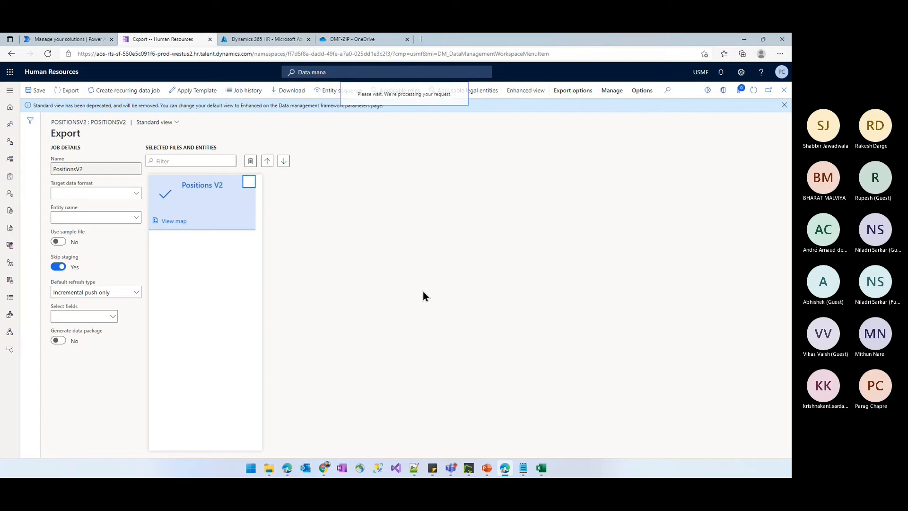
pyautogui.moveTo(89, 233); pyautogui.dragTo(51, 236)
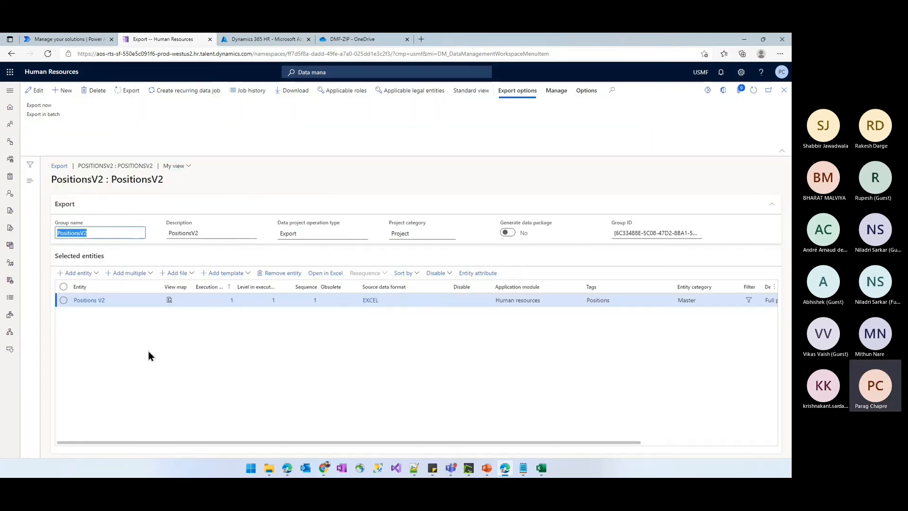
pyautogui.moveTo(100, 301)
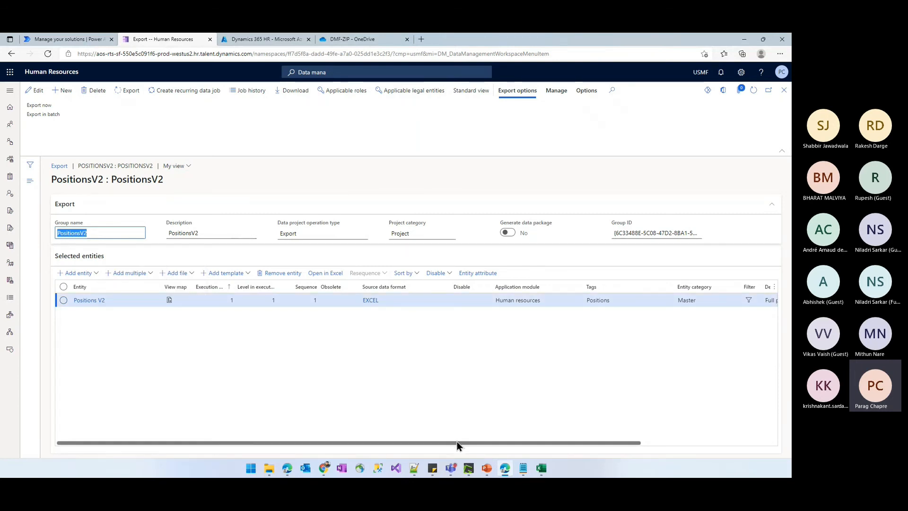
pyautogui.moveTo(467, 441); pyautogui.dragTo(641, 444)
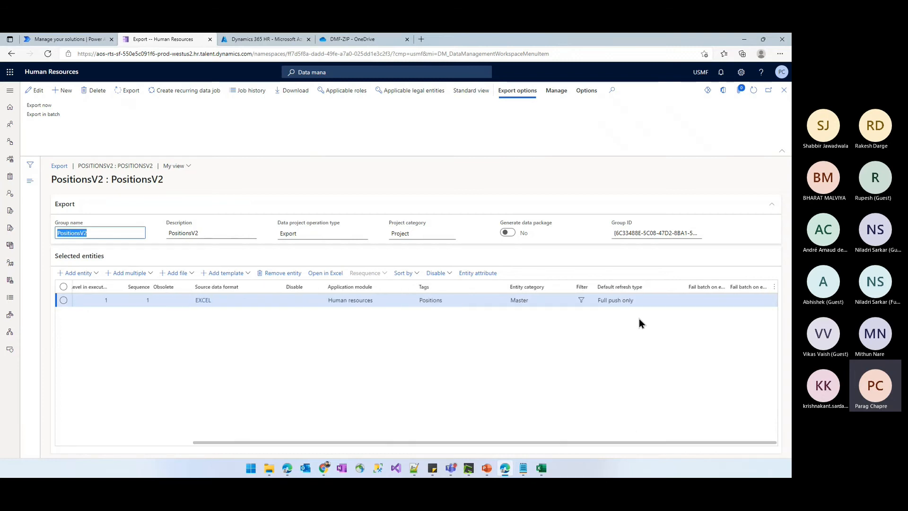
pyautogui.moveTo(635, 305)
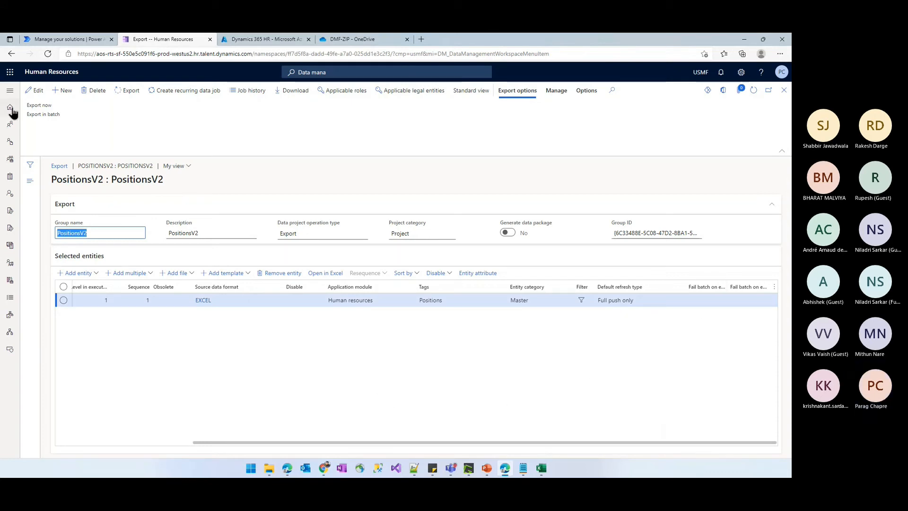
# Step: Switch to Power Automate, check the selected environment, and open the DMFRestAPI solution's list of environment variables
pyautogui.click(57, 38)
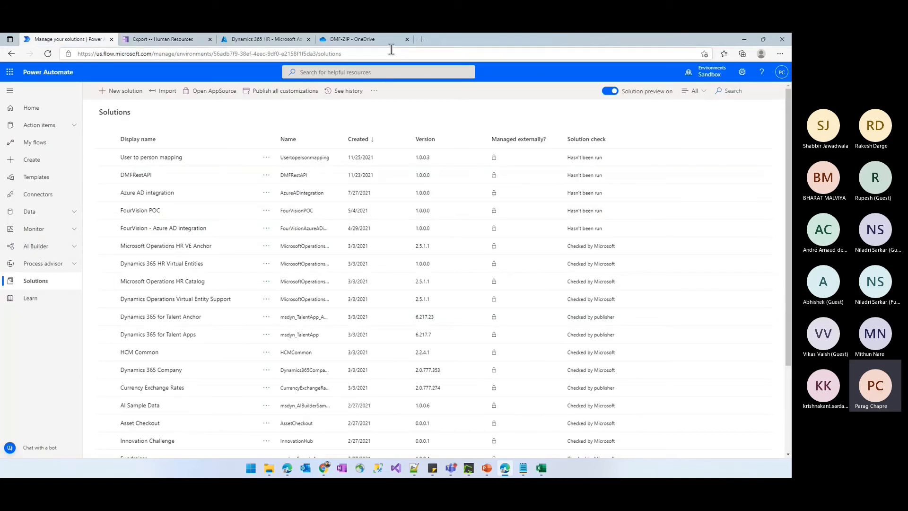
pyautogui.click(716, 76)
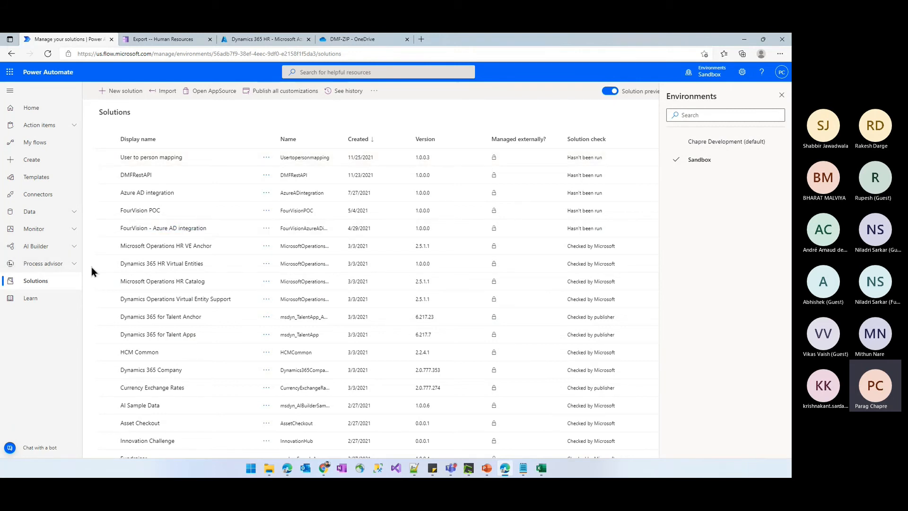
pyautogui.click(134, 174)
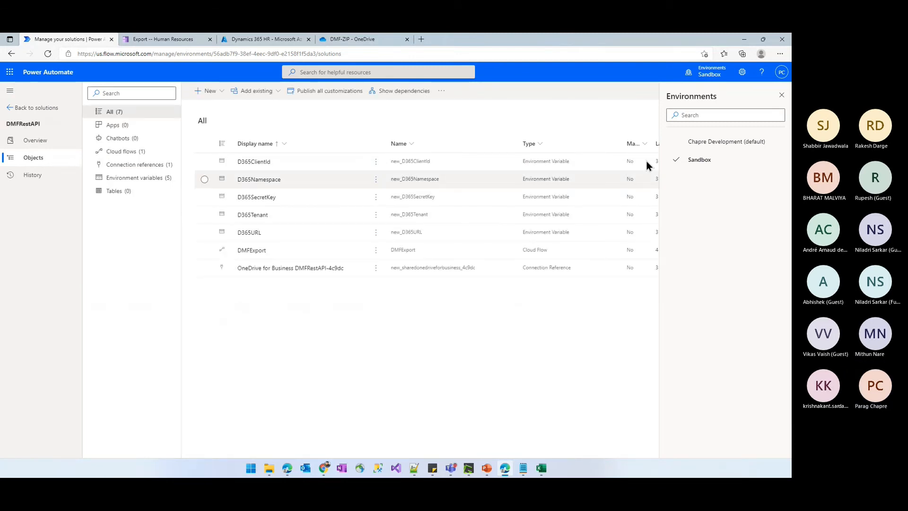
pyautogui.click(781, 95)
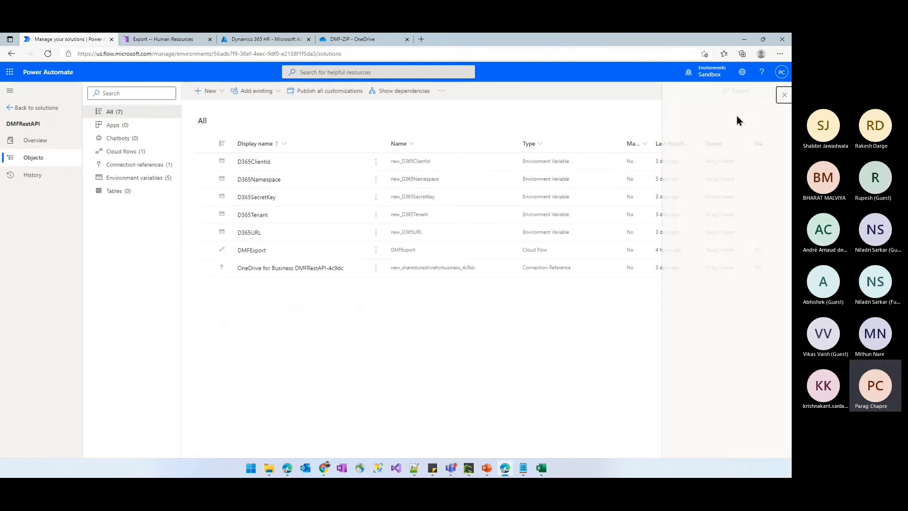
pyautogui.click(133, 179)
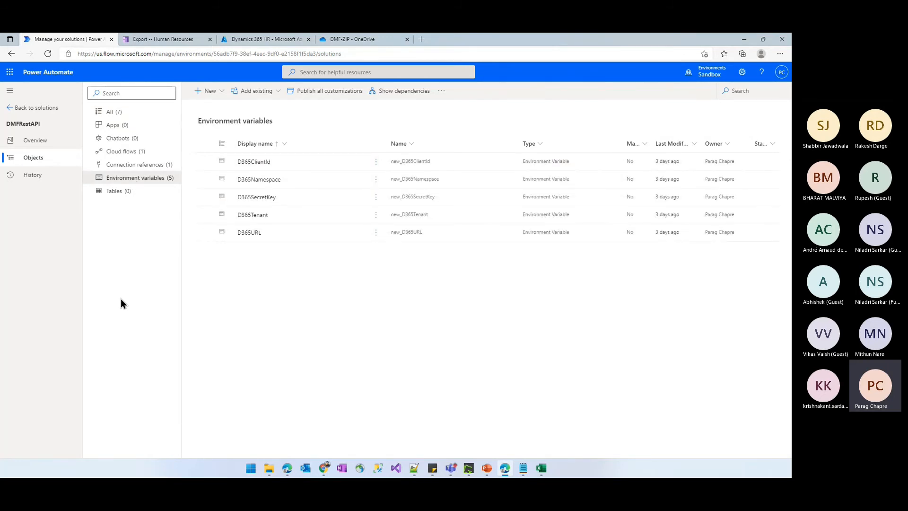
pyautogui.click(222, 92)
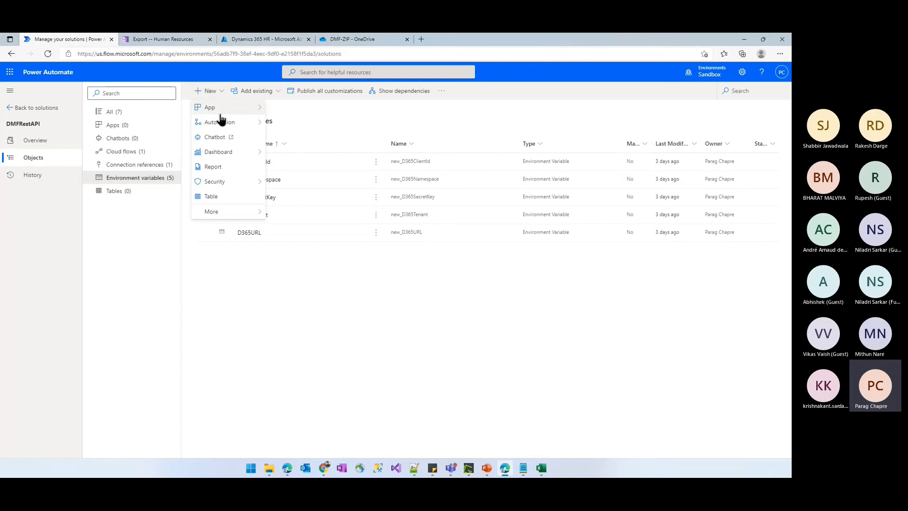
pyautogui.moveTo(234, 215)
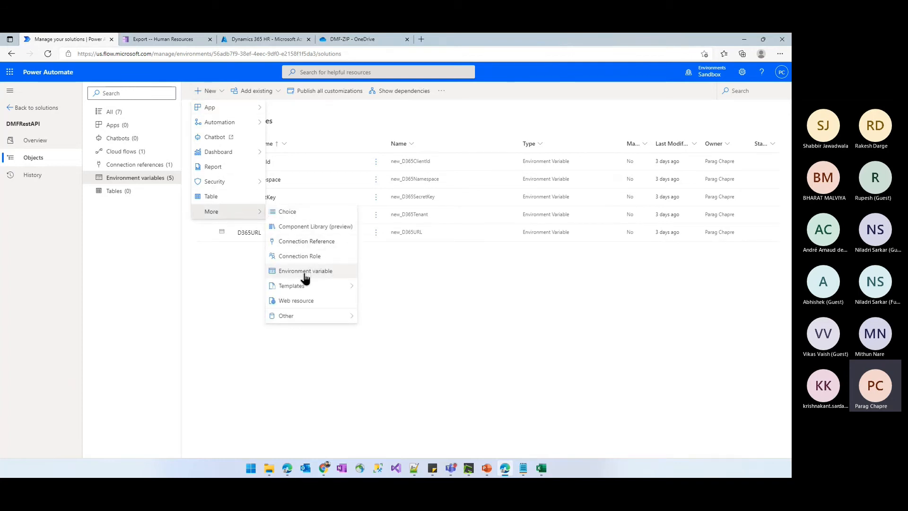
pyautogui.click(445, 308)
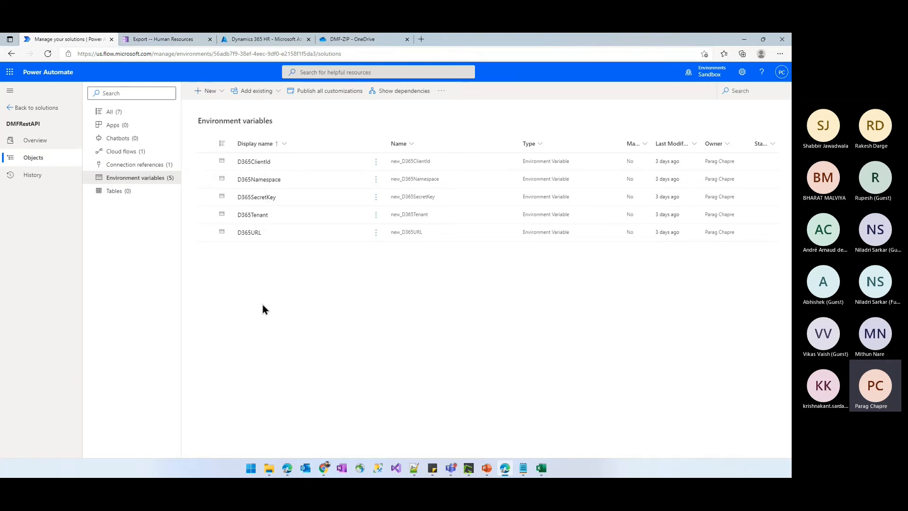
# Step: Inspect the display name and default value of the D365ClientId environment variable, and close it without changes
pyautogui.click(245, 164)
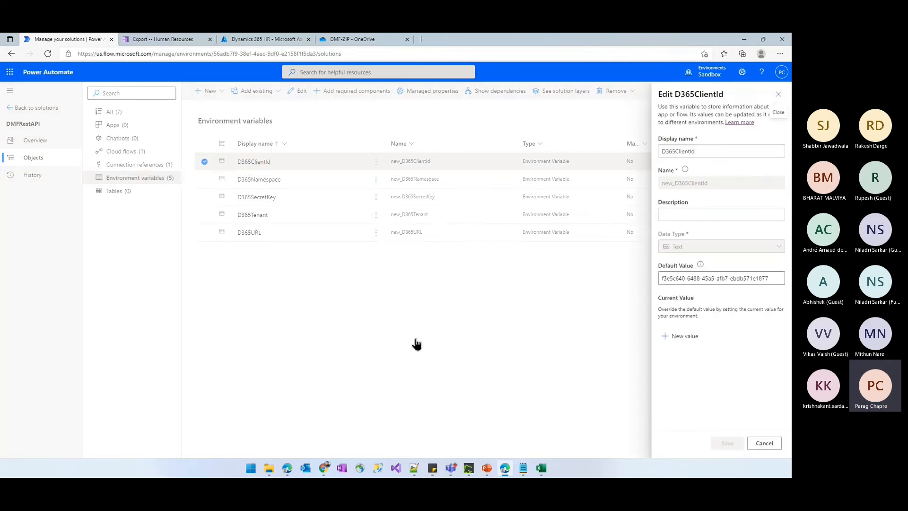
pyautogui.moveTo(695, 152); pyautogui.dragTo(680, 150)
pyautogui.moveTo(771, 277); pyautogui.dragTo(660, 281)
pyautogui.click(763, 441)
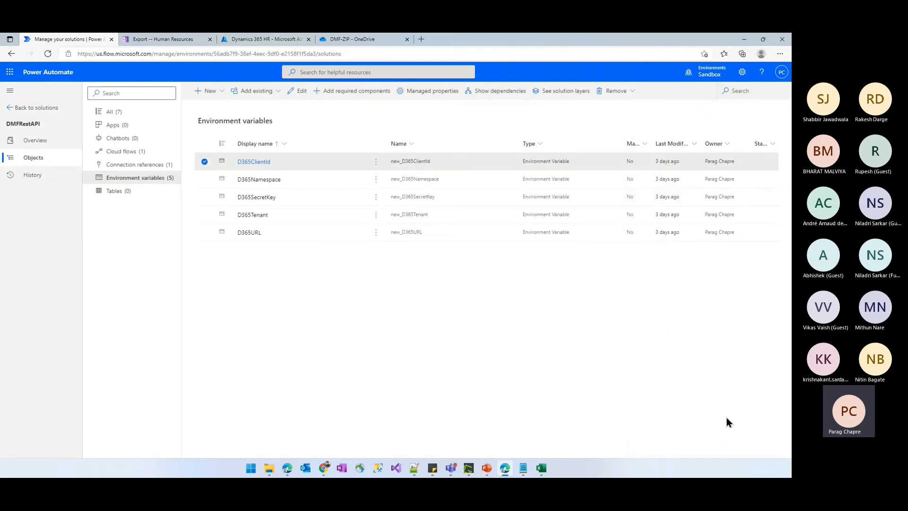
# Step: Inspect the full default value of the D365URL environment variable, and close it without changes
pyautogui.click(248, 232)
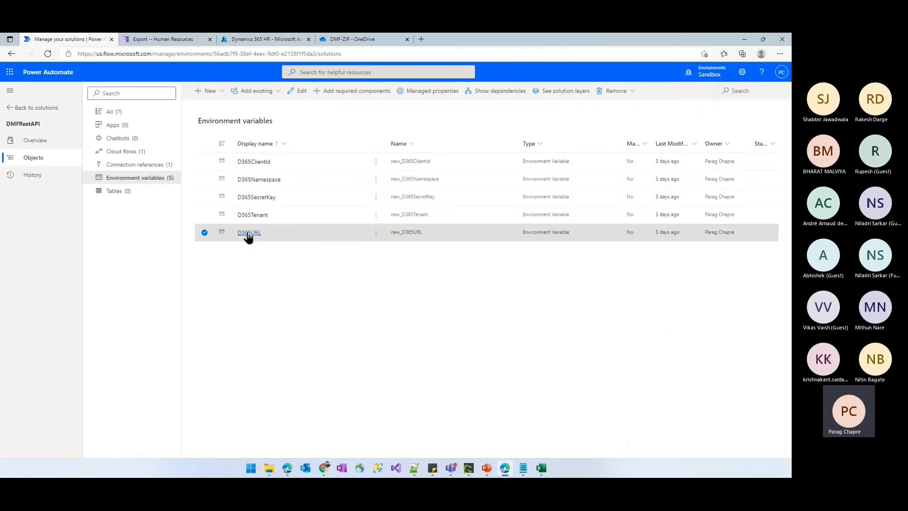
pyautogui.click(703, 278)
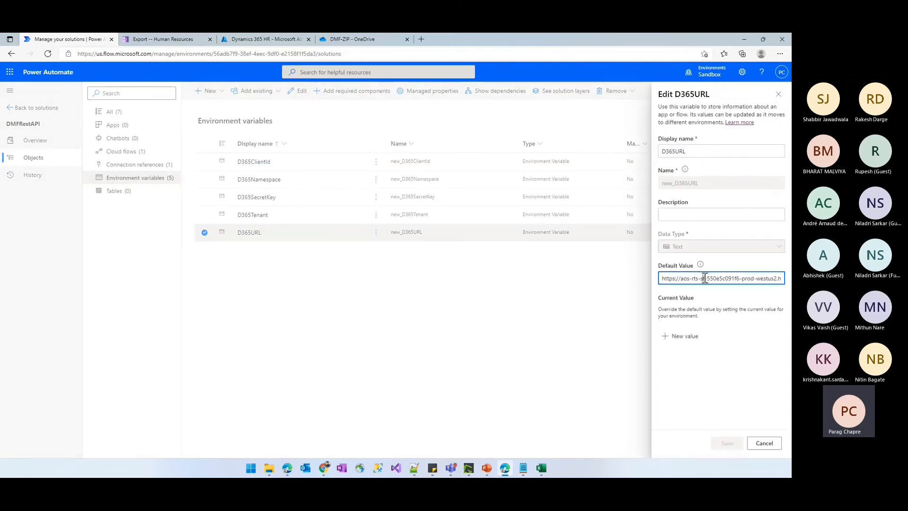
pyautogui.hotkey('ctrl', 'a')
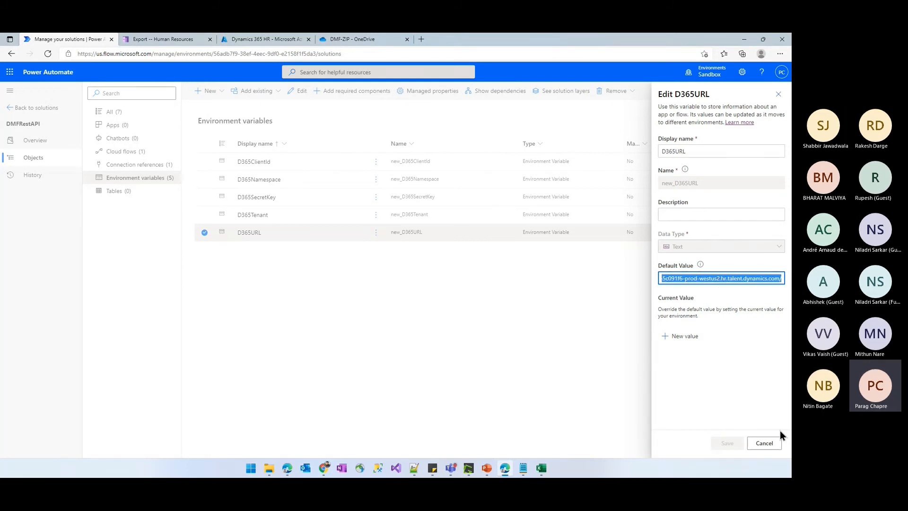
pyautogui.click(764, 443)
# Step: Inspect the default value of the D365Namespace environment variable, and briefly reopen D365URL without changing either
pyautogui.click(255, 180)
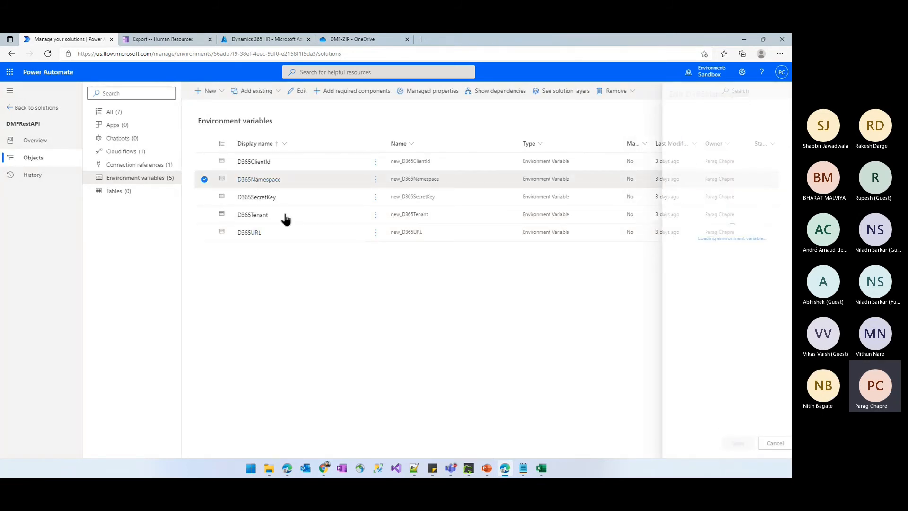
pyautogui.click(695, 278)
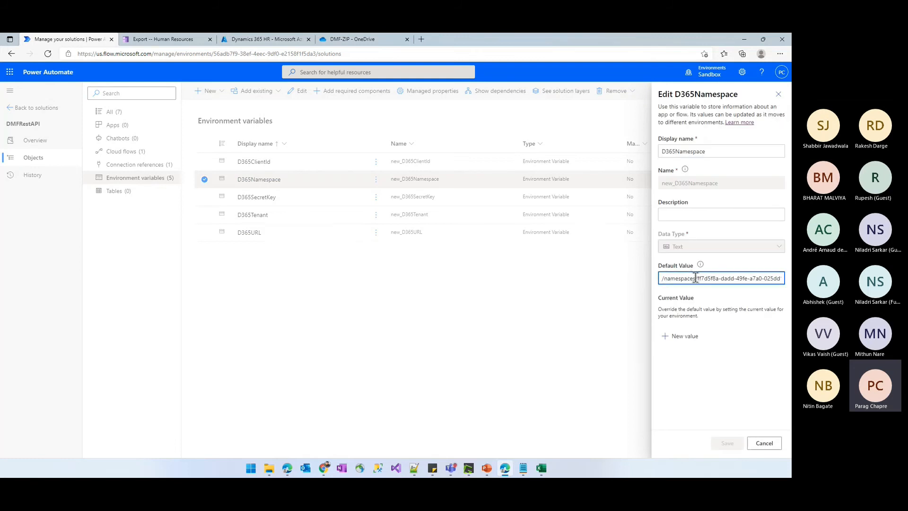
pyautogui.hotkey('ctrl', 'a')
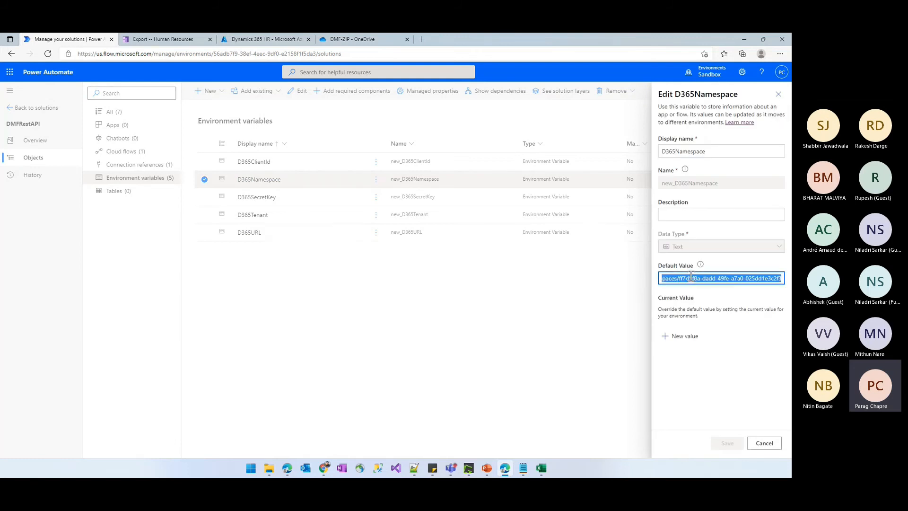
pyautogui.click(766, 443)
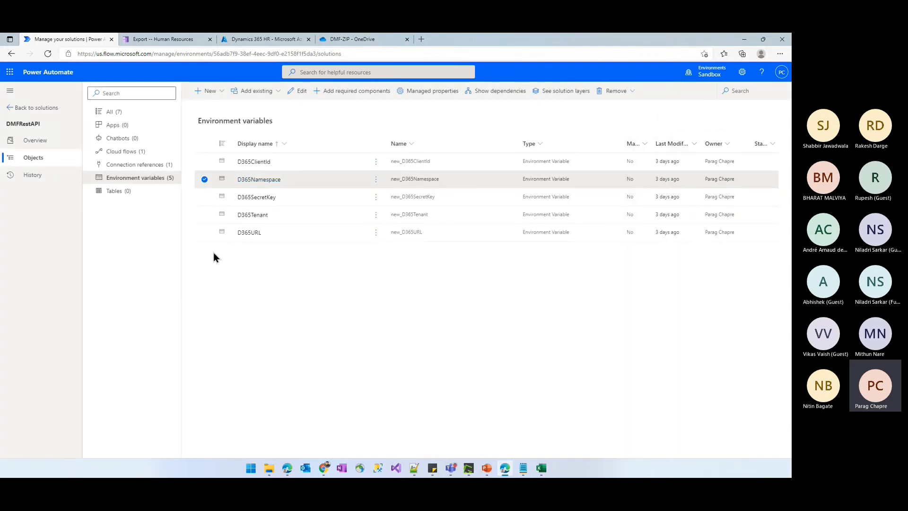
pyautogui.click(249, 233)
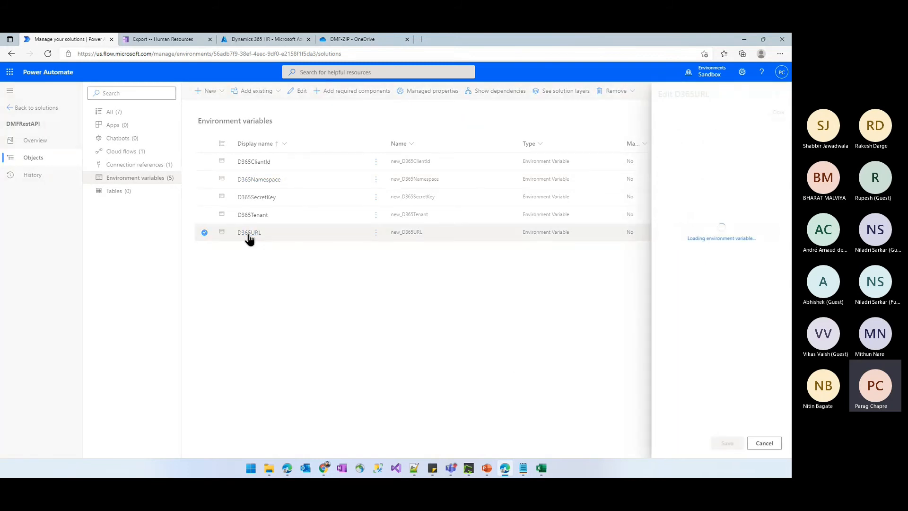
pyautogui.click(764, 443)
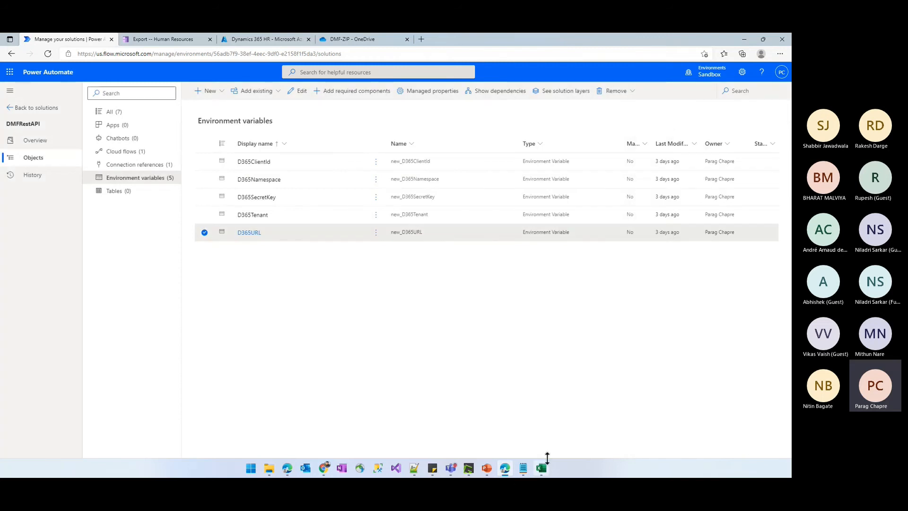
# Step: View the solution's connection references and cloud flows, and open the DMFExport flow for editing
pyautogui.click(128, 165)
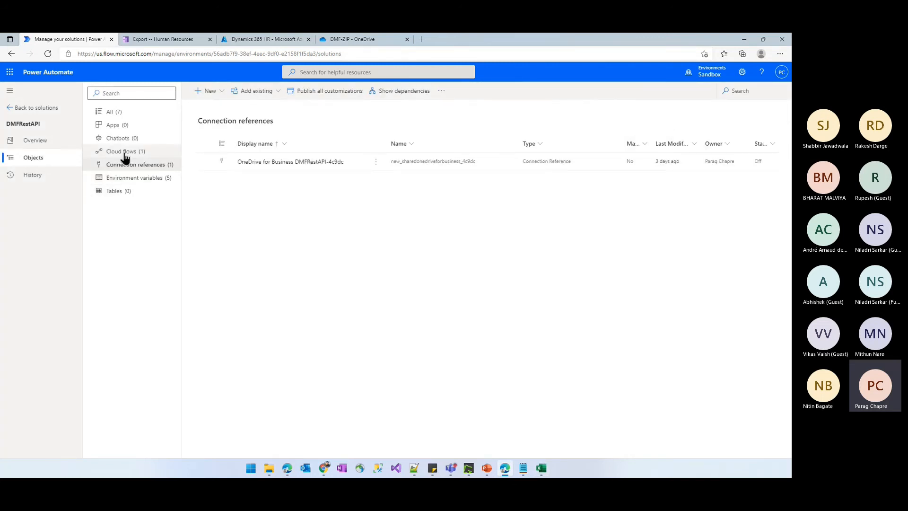
pyautogui.click(125, 152)
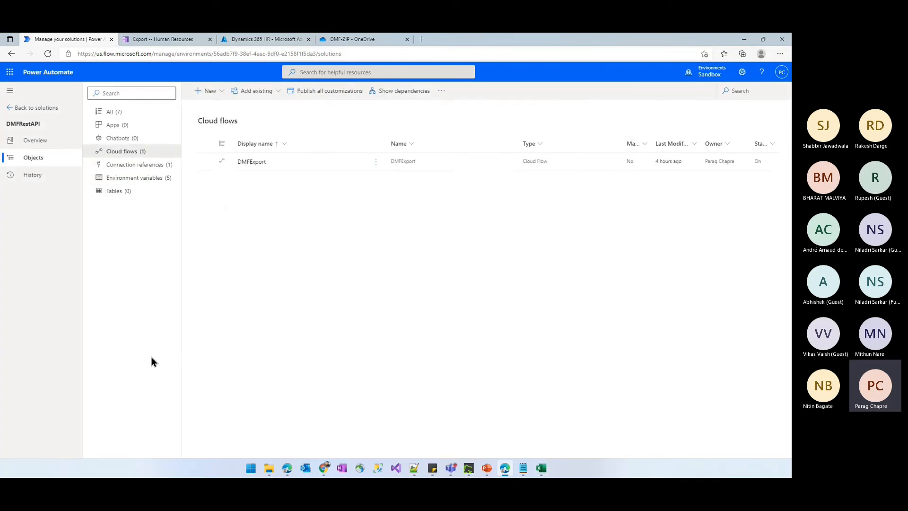
pyautogui.click(249, 162)
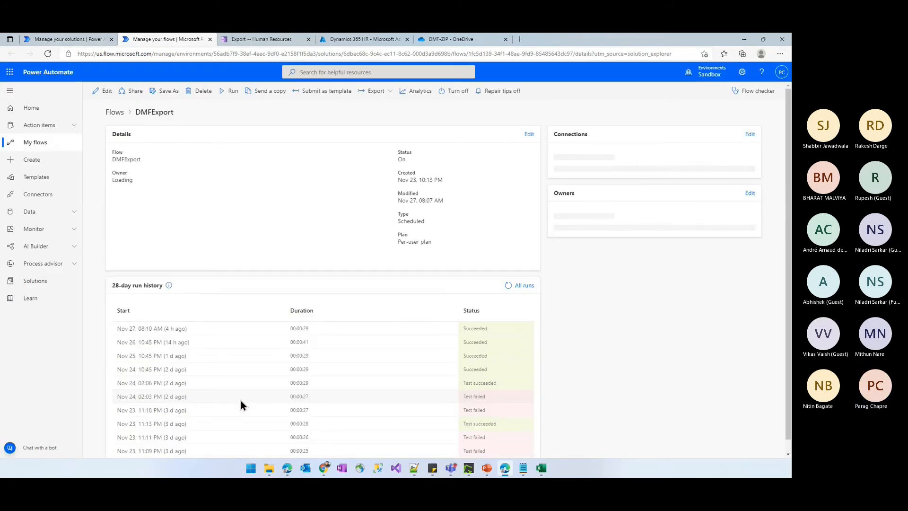
pyautogui.click(103, 91)
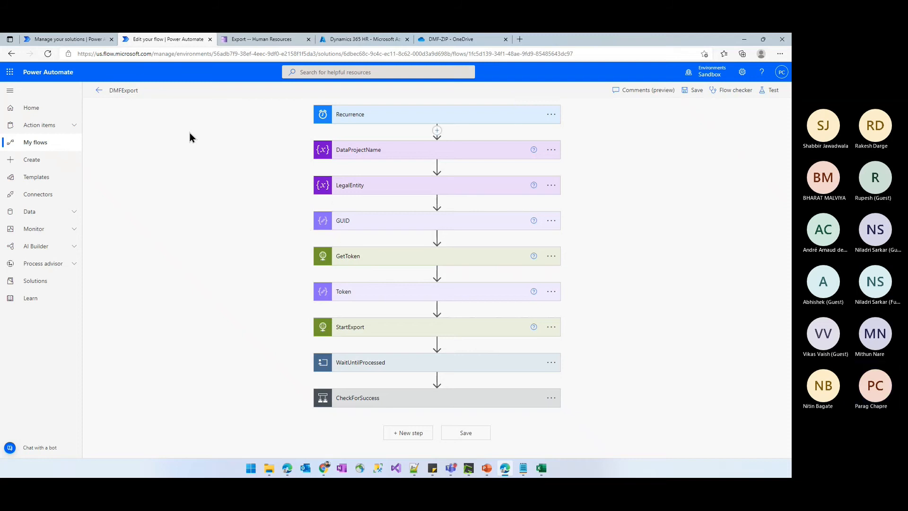
# Step: Expand the Recurrence trigger and the DataProjectName variable to examine the schedule and the data project value
pyautogui.click(388, 118)
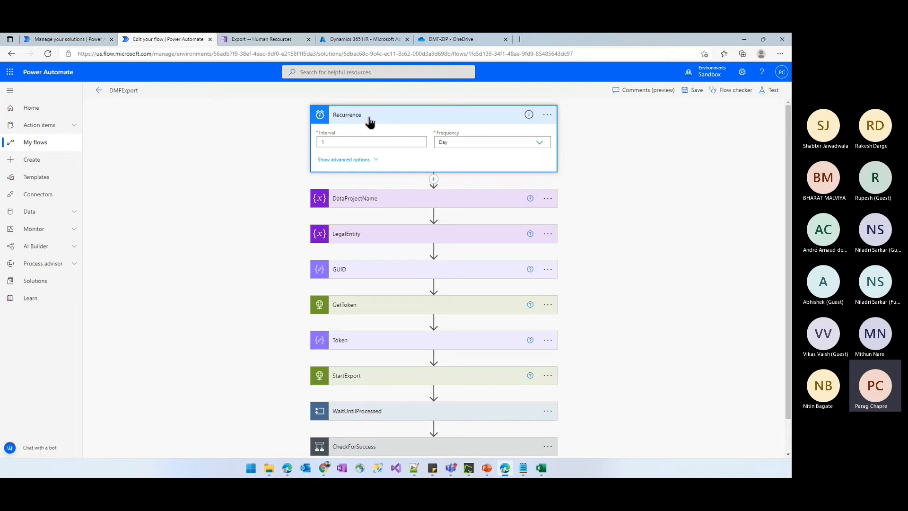
pyautogui.click(355, 201)
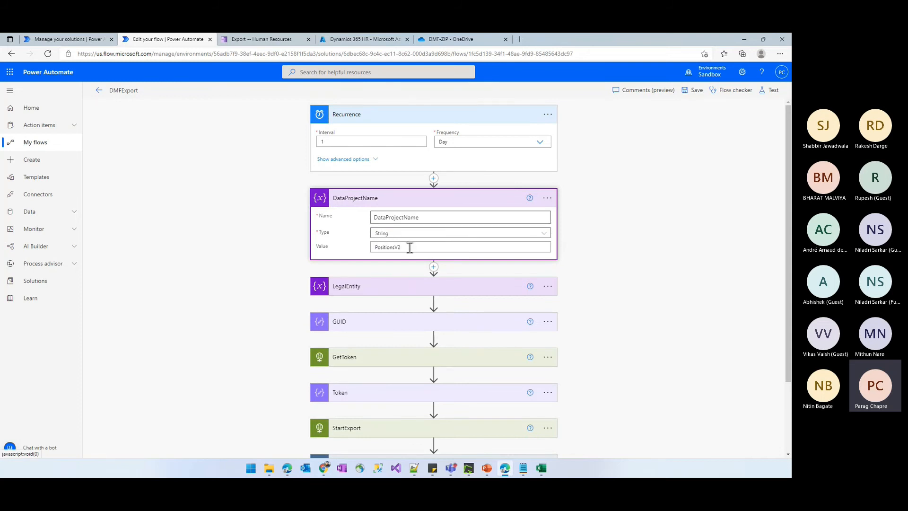
pyautogui.doubleClick(385, 247)
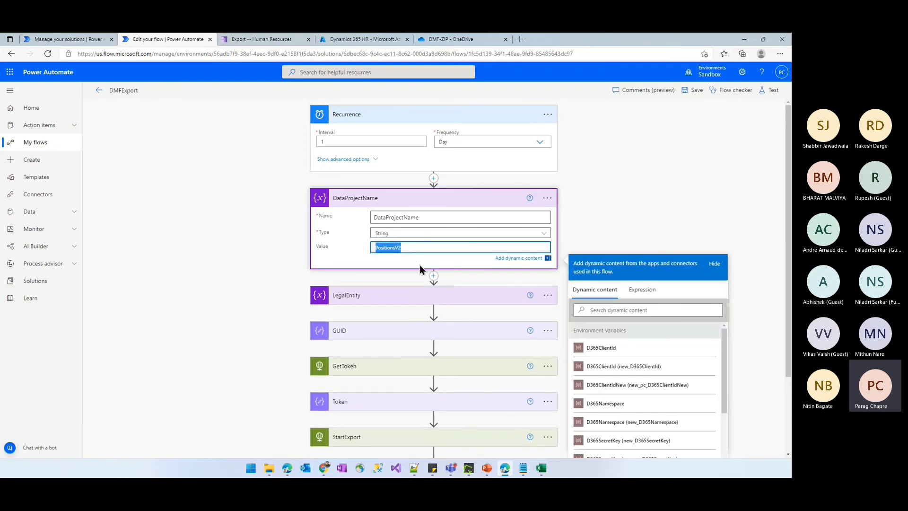
# Step: Expand the LegalEntity variable and the GUID compose action to examine the legal entity value and the guid() expression
pyautogui.click(353, 298)
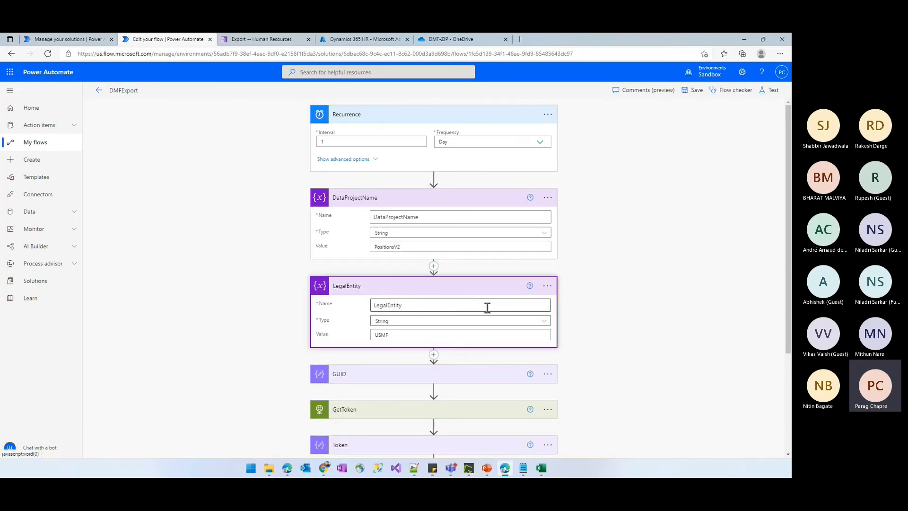
pyautogui.doubleClick(397, 335)
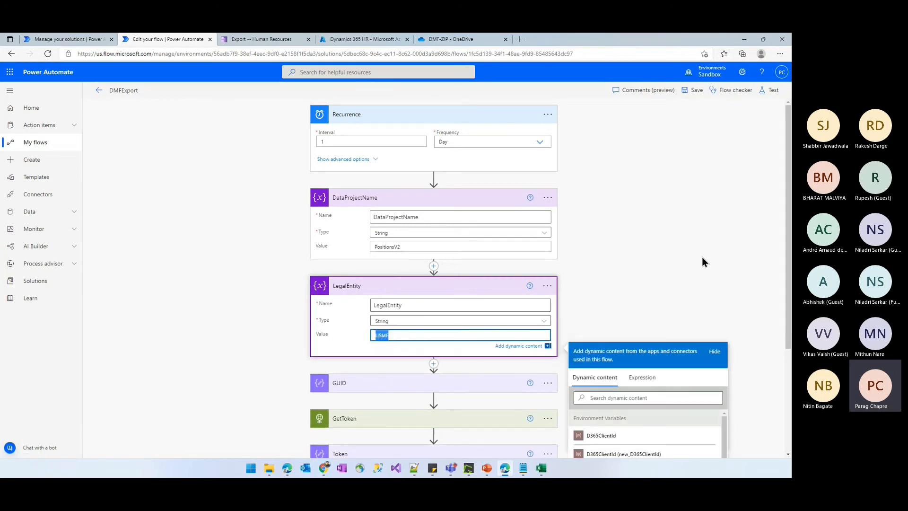
pyautogui.scroll(-3, 702, 241)
pyautogui.click(371, 238)
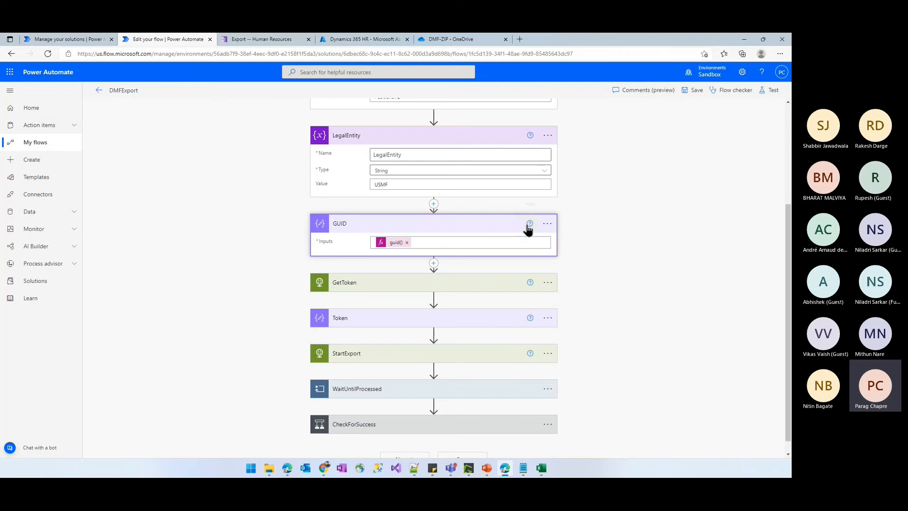
pyautogui.click(528, 225)
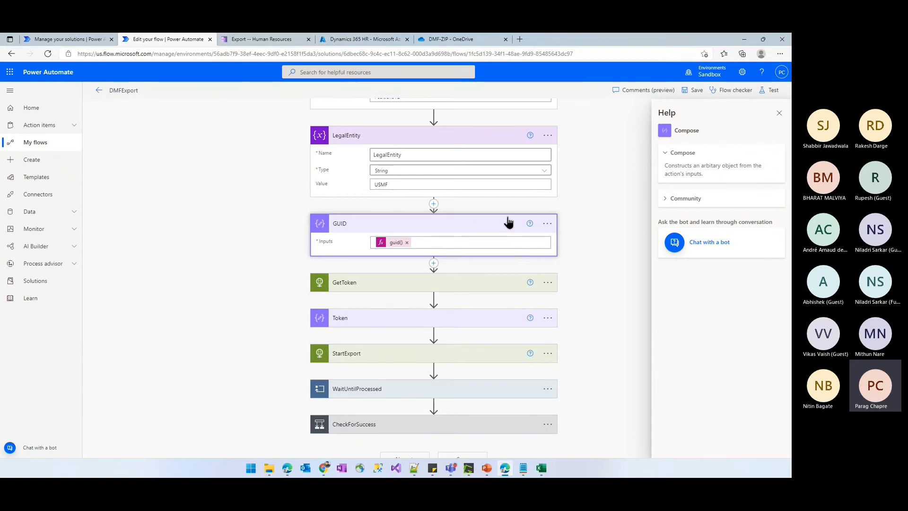
pyautogui.click(396, 242)
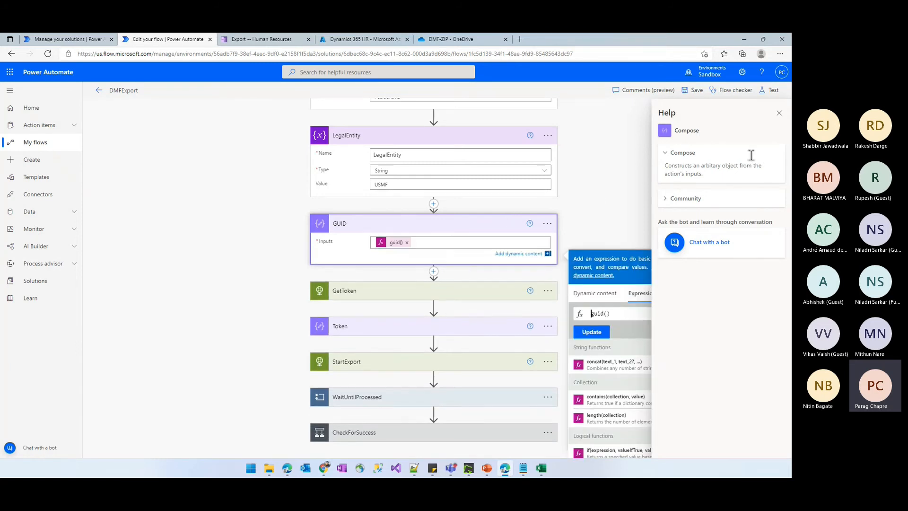
pyautogui.click(779, 113)
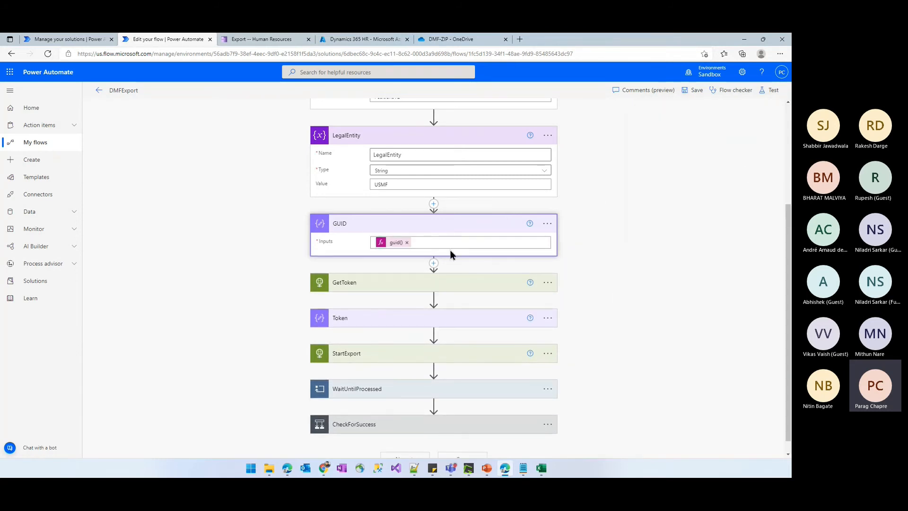
pyautogui.click(396, 242)
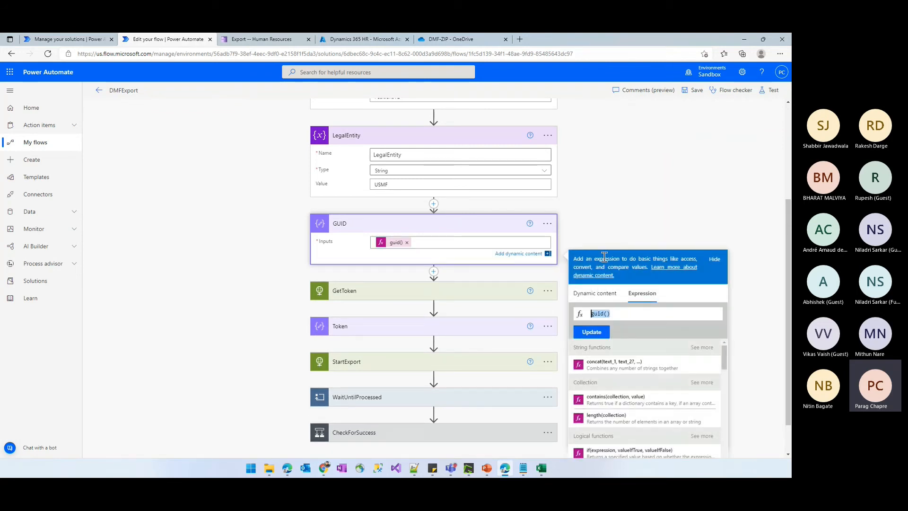
pyautogui.click(621, 178)
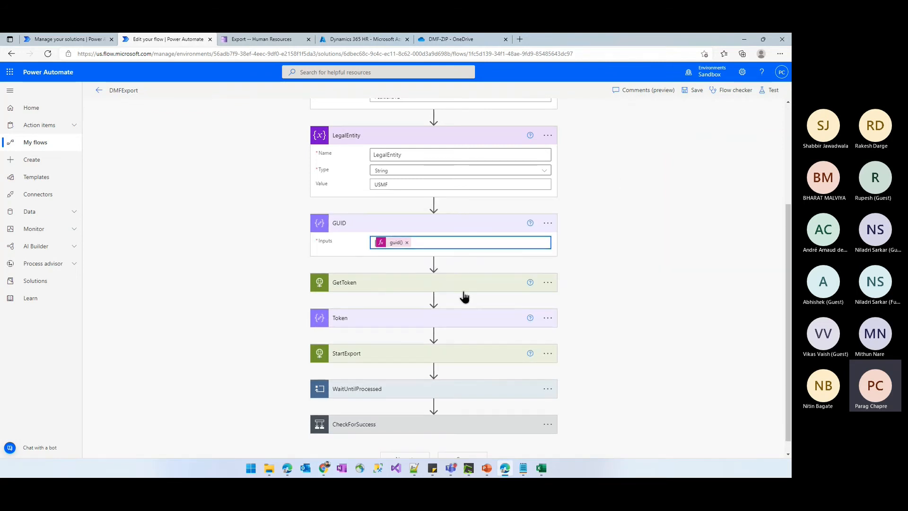
# Step: Expand the GetToken action and examine its token request URI, headers and body parameters
pyautogui.click(383, 290)
pyautogui.scroll(-3, 625, 268)
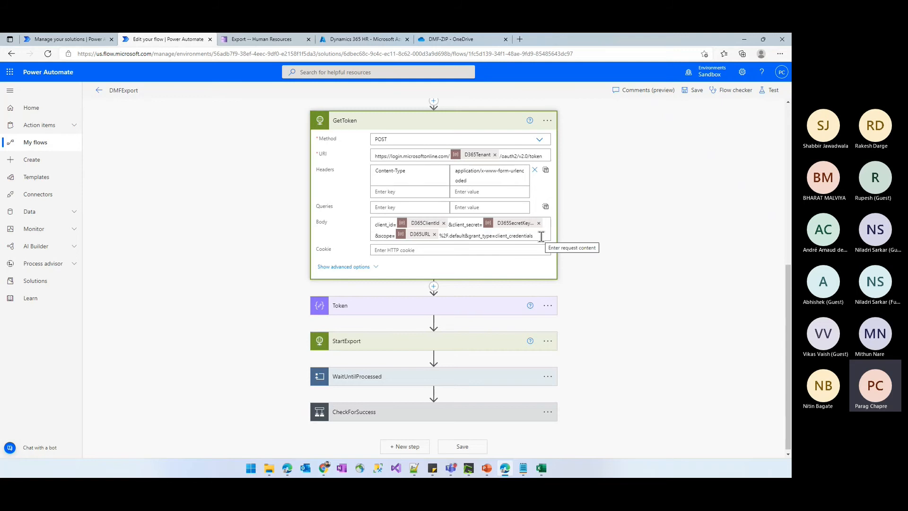
pyautogui.moveTo(538, 236); pyautogui.dragTo(370, 225)
pyautogui.click(475, 237)
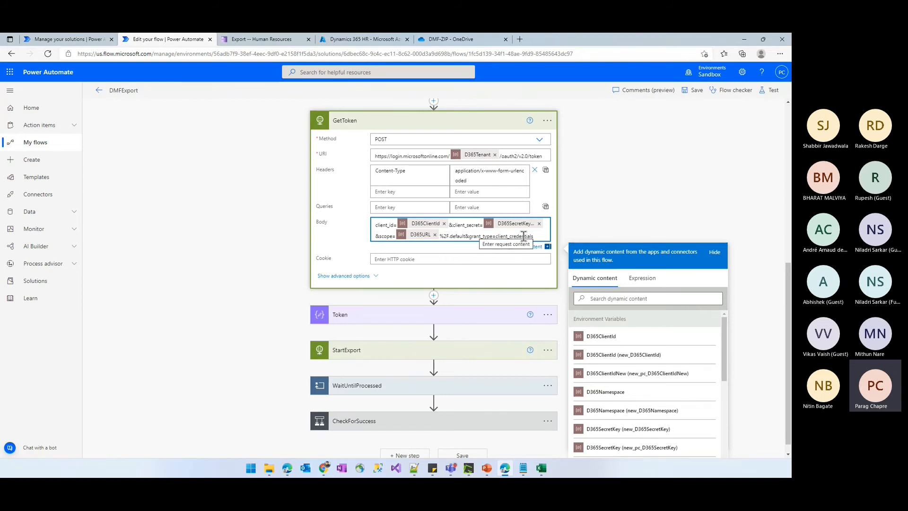
# Step: Expand the Token and StartExport actions to examine the bearer token input and the ExportToPackage request body
pyautogui.scroll(-1, 639, 207)
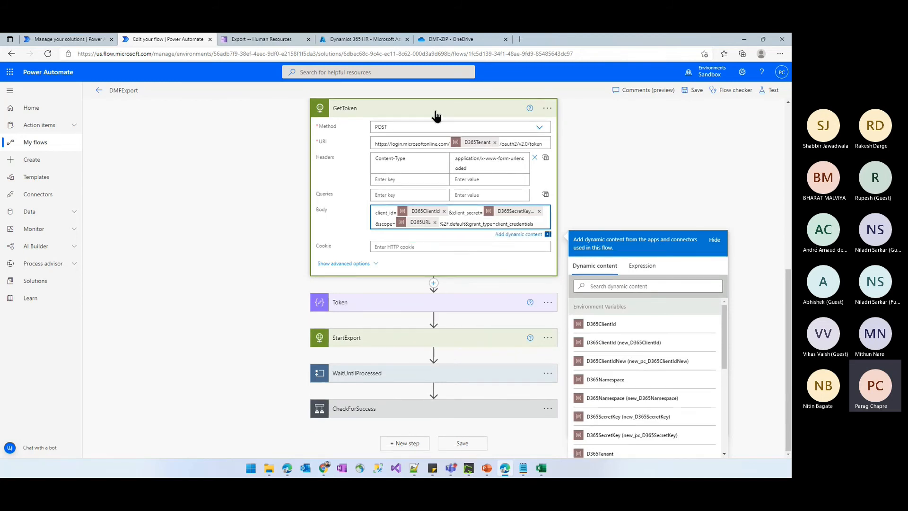
pyautogui.click(382, 306)
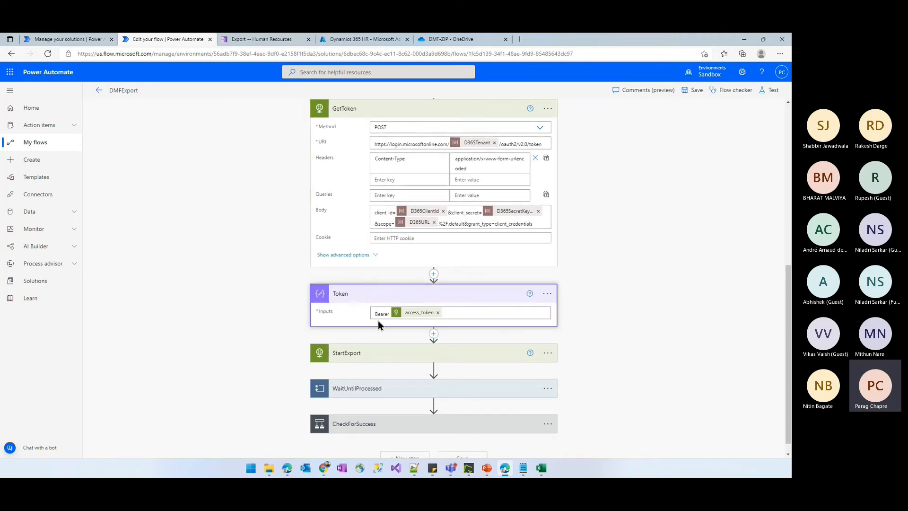
pyautogui.scroll(-1, 638, 351)
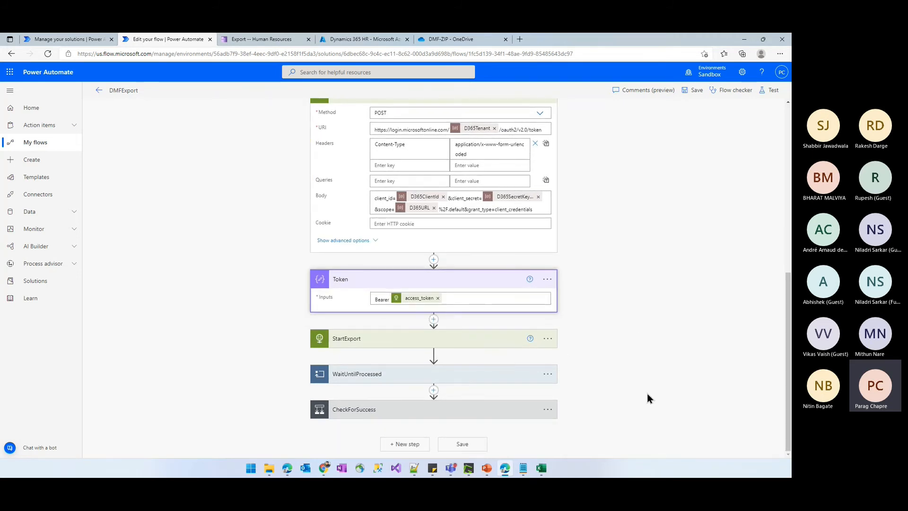
pyautogui.click(341, 344)
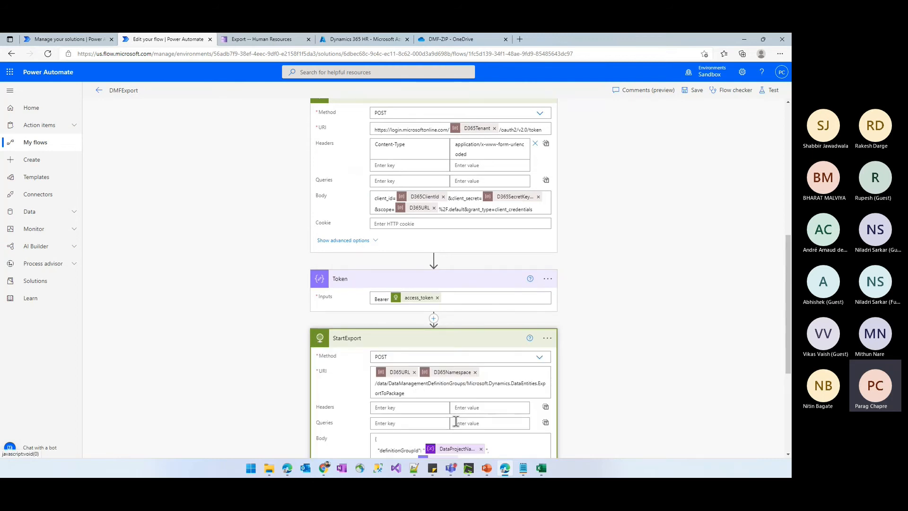
pyautogui.scroll(-3, 681, 354)
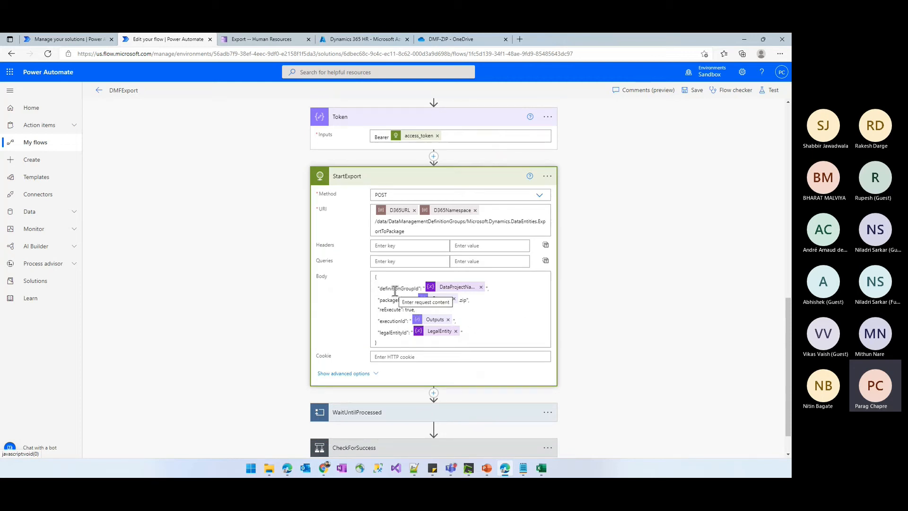
pyautogui.scroll(-2, 529, 336)
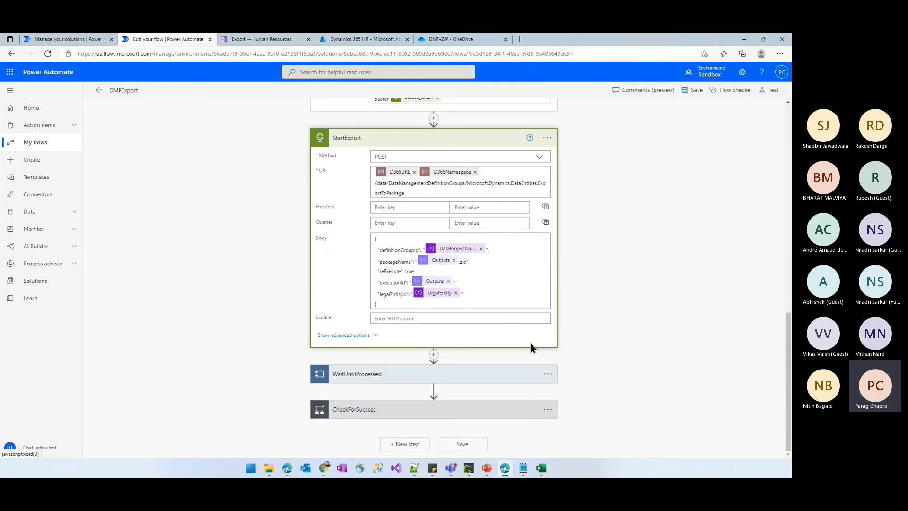
# Step: Expand the WaitUntilProcessed loop and read through all lines of its exit condition expression
pyautogui.click(376, 374)
pyautogui.scroll(-4, 589, 254)
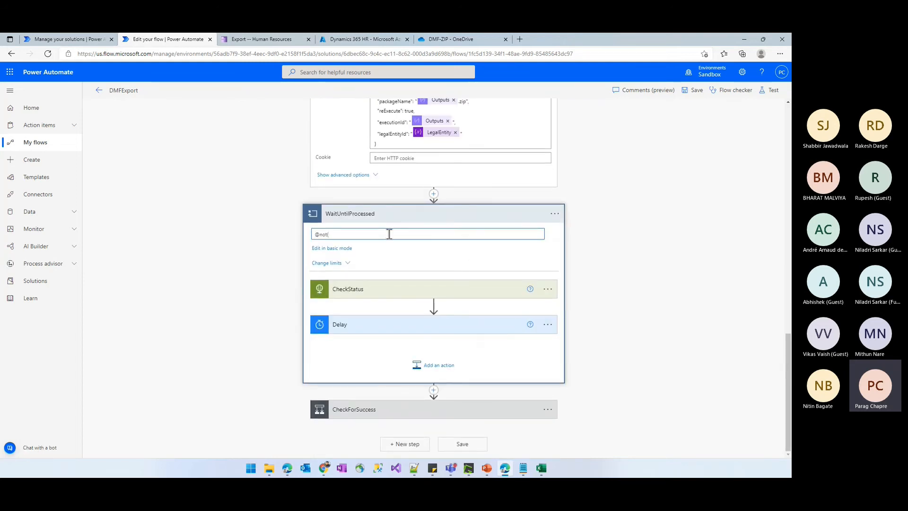
pyautogui.press('Down')
pyautogui.press('Down')
pyautogui.press('Up')
pyautogui.press('Up')
pyautogui.press('Up')
pyautogui.press('Down')
pyautogui.press('Down')
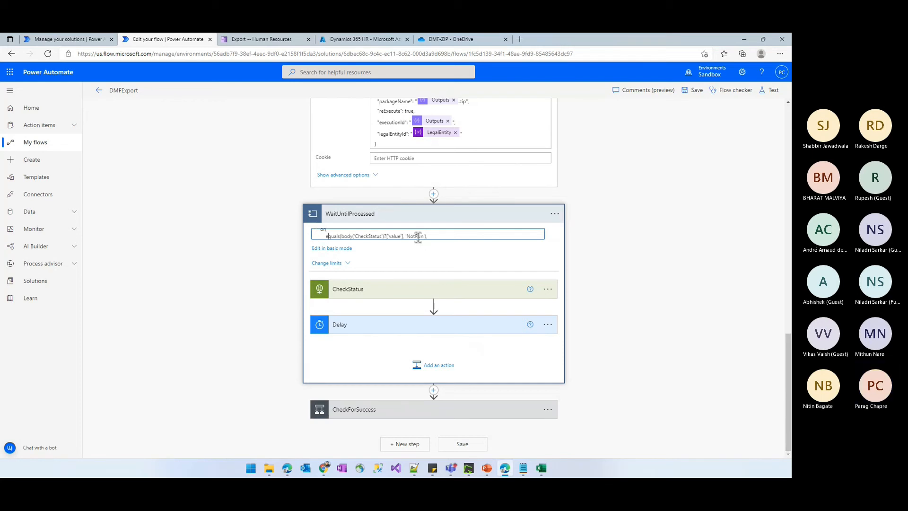
pyautogui.scroll(-1, 428, 236)
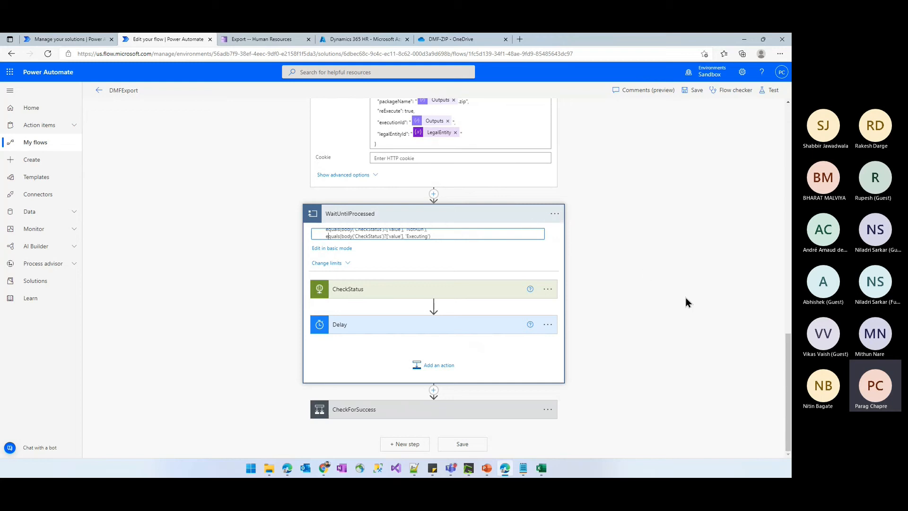
# Step: Expand the CheckStatus and Delay actions inside the WaitUntilProcessed loop to examine the status request and wait interval
pyautogui.click(367, 291)
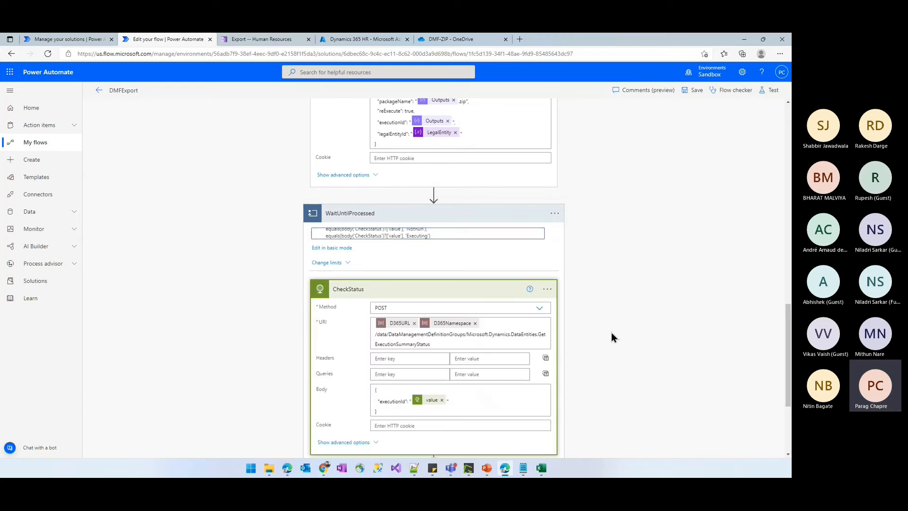
pyautogui.scroll(-3, 612, 333)
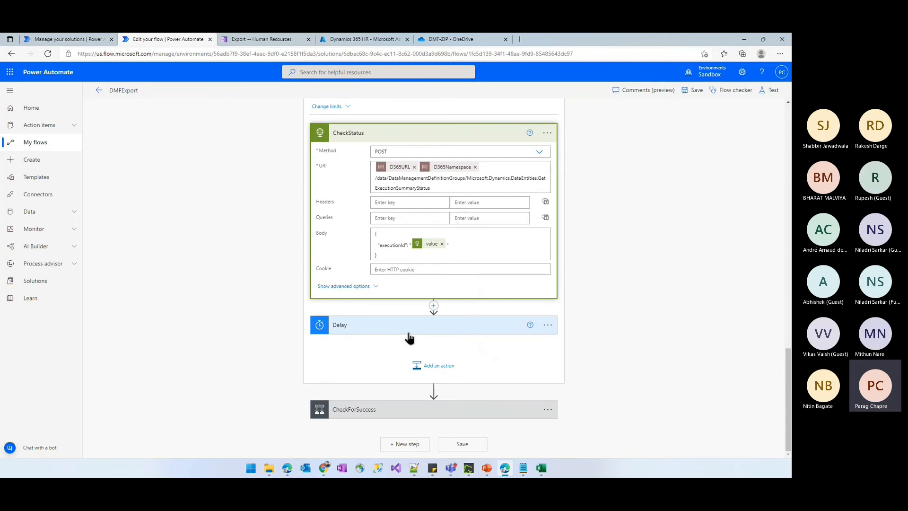
pyautogui.click(366, 328)
pyautogui.scroll(-1, 614, 327)
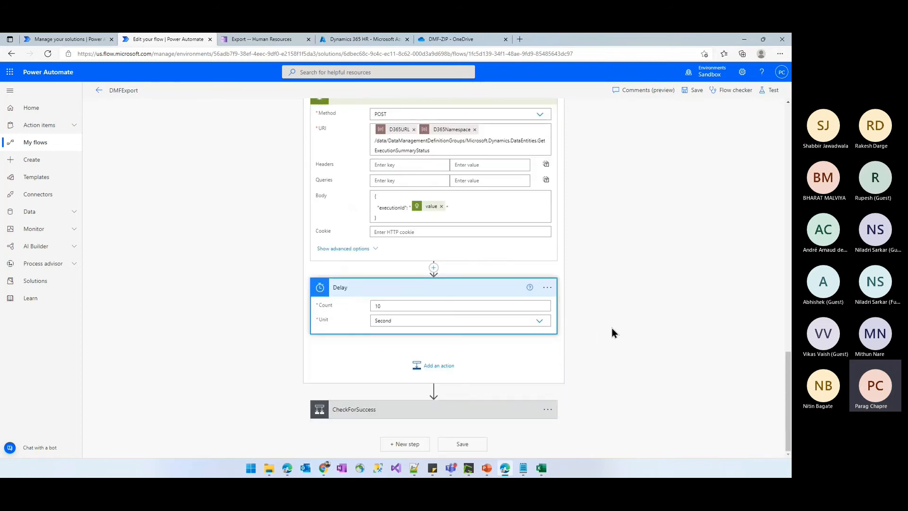
# Step: Expand the CheckForSuccess condition and its GetPackageUrl action to examine the success test and package URL request
pyautogui.click(373, 409)
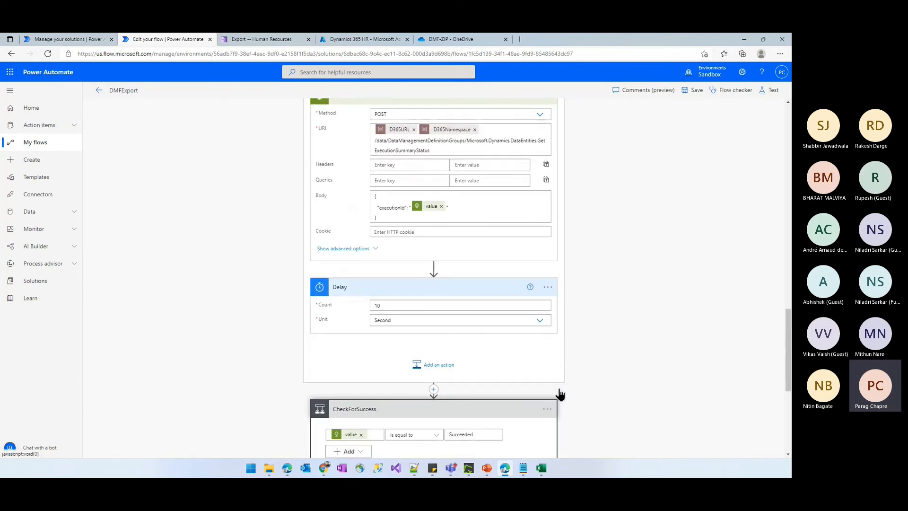
pyautogui.scroll(-5, 609, 351)
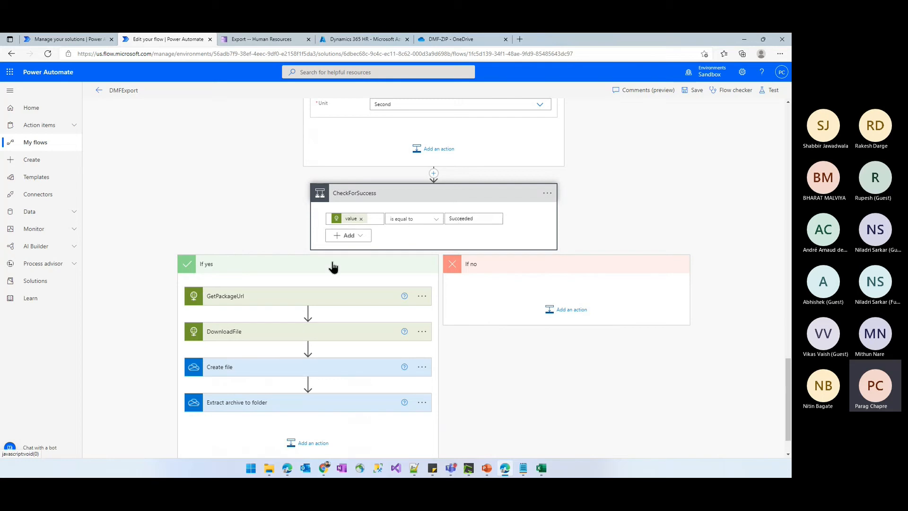
pyautogui.click(244, 301)
pyautogui.scroll(-3, 443, 330)
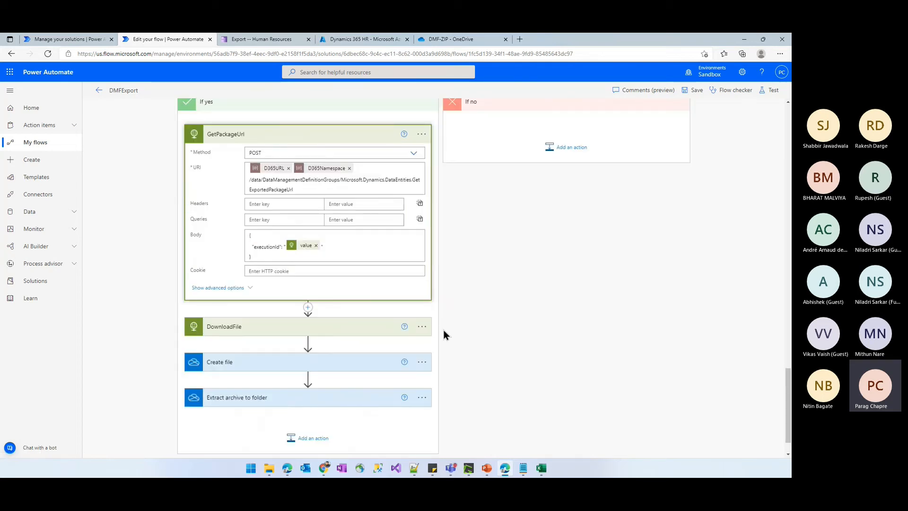
# Step: Expand the DownloadFile action in the success branch and examine its method and URI
pyautogui.scroll(-1, 439, 331)
pyautogui.click(240, 292)
pyautogui.scroll(-3, 466, 327)
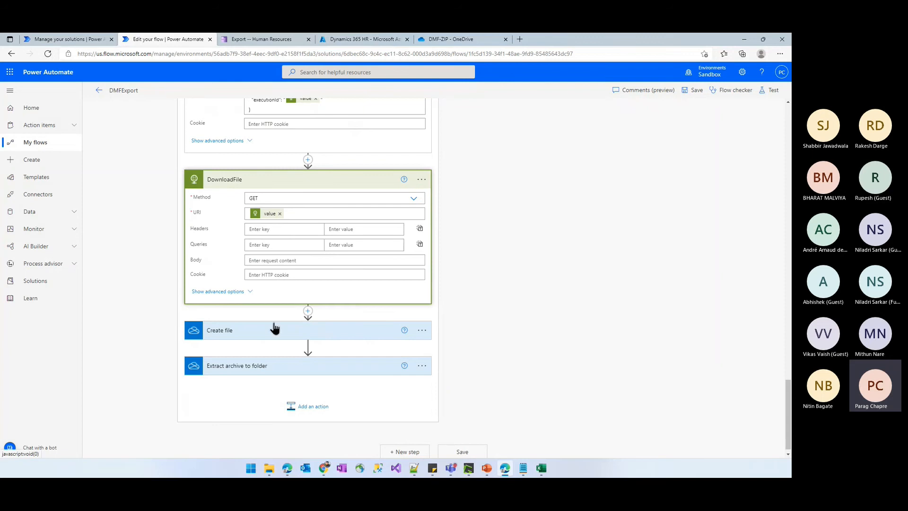
# Step: Expand the Create file and Extract archive to folder actions to examine their OneDrive paths and file settings
pyautogui.click(252, 334)
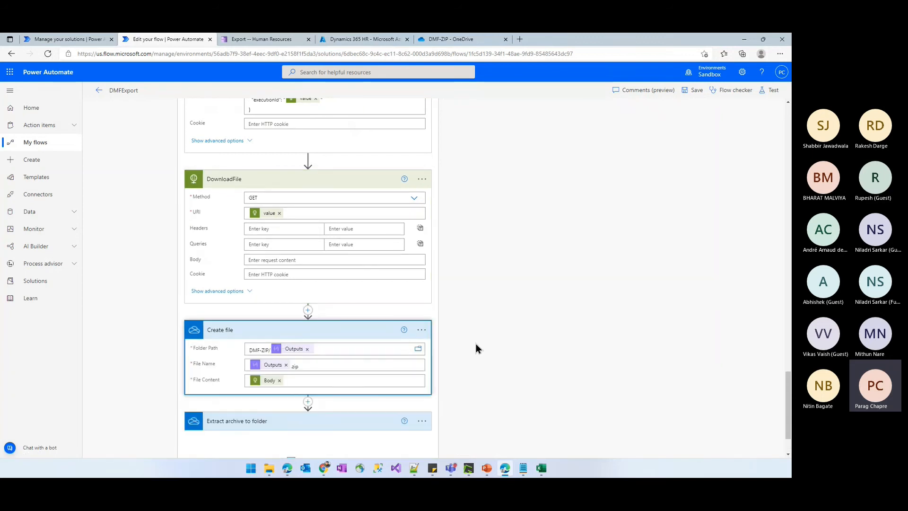
pyautogui.scroll(-2, 473, 343)
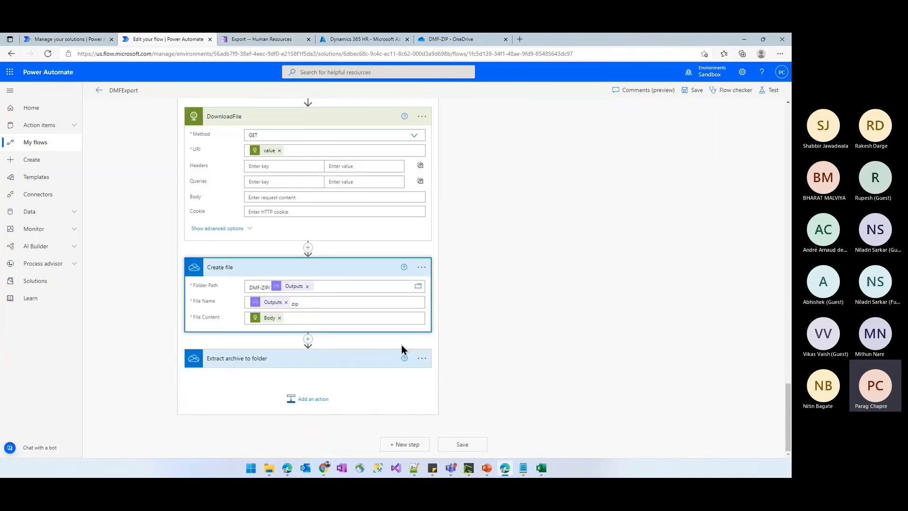
pyautogui.click(238, 365)
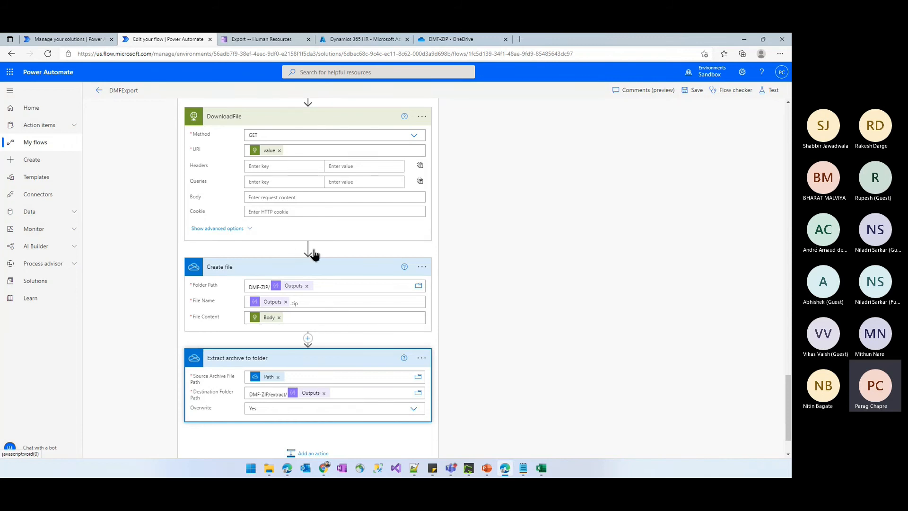
# Step: Switch to OneDrive and browse from My files into the DMF-ZIP folder and its extract subfolder
pyautogui.click(447, 42)
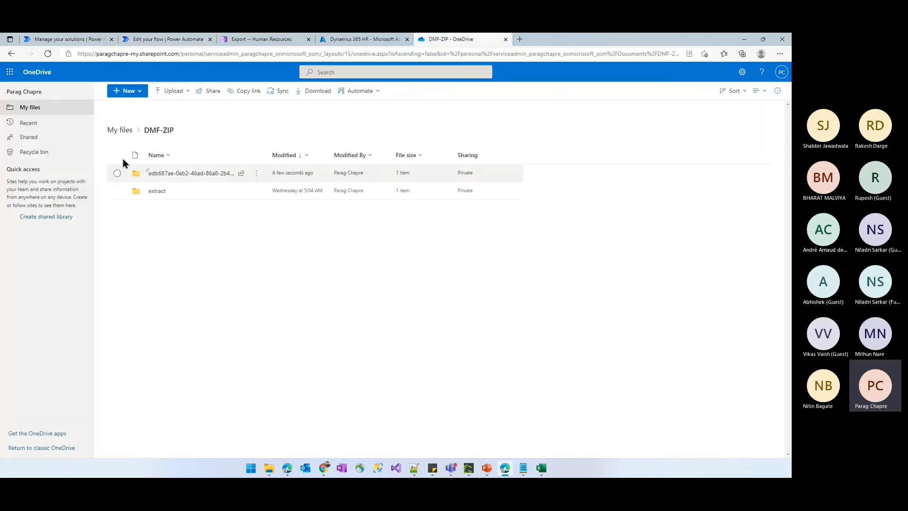
pyautogui.click(124, 129)
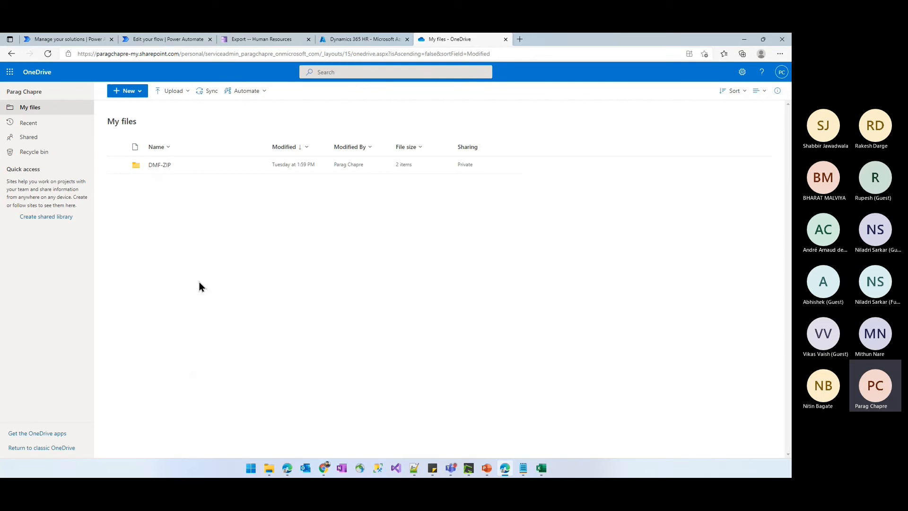
pyautogui.click(158, 166)
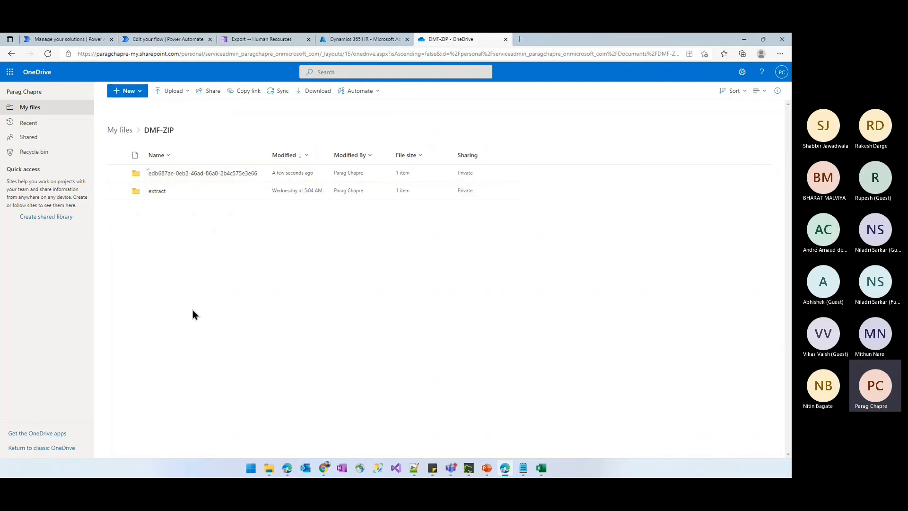
pyautogui.click(156, 192)
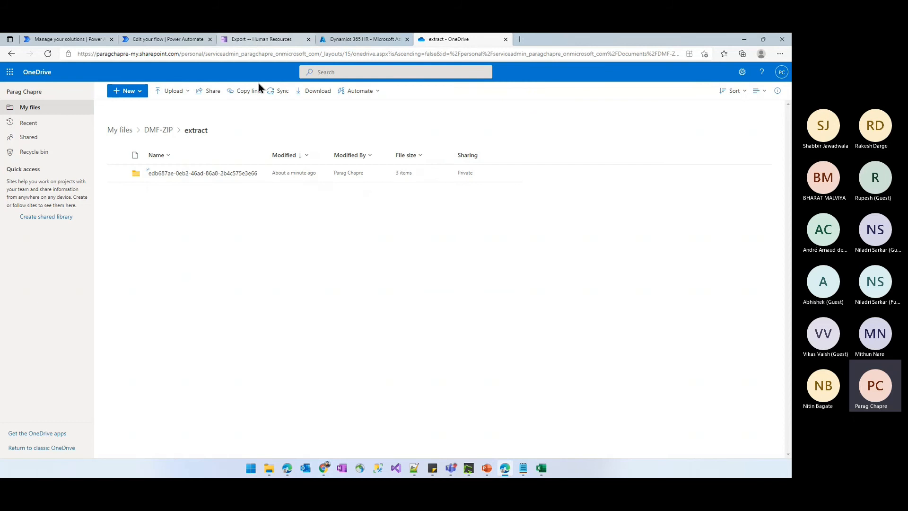
# Step: Briefly view the PositionsV2 export project in Human Resources, and return to the DMFExport flow in Power Automate
pyautogui.click(249, 38)
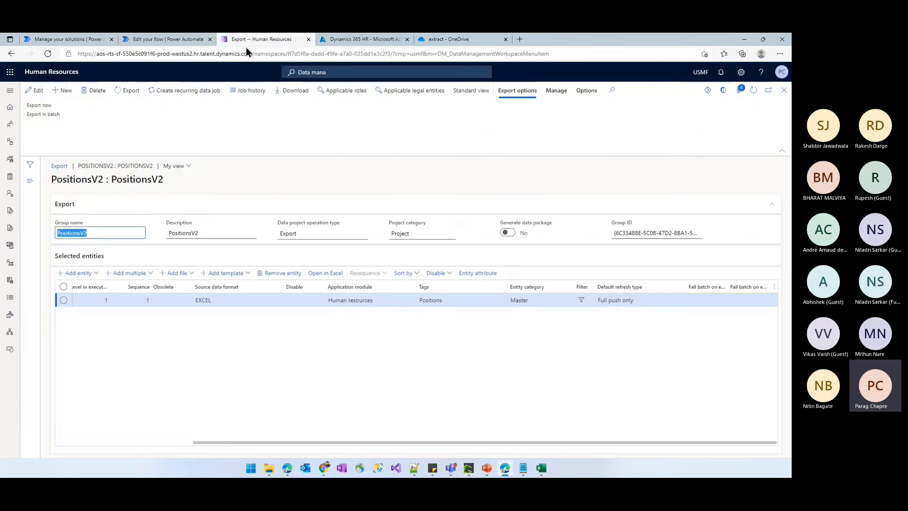
pyautogui.click(148, 37)
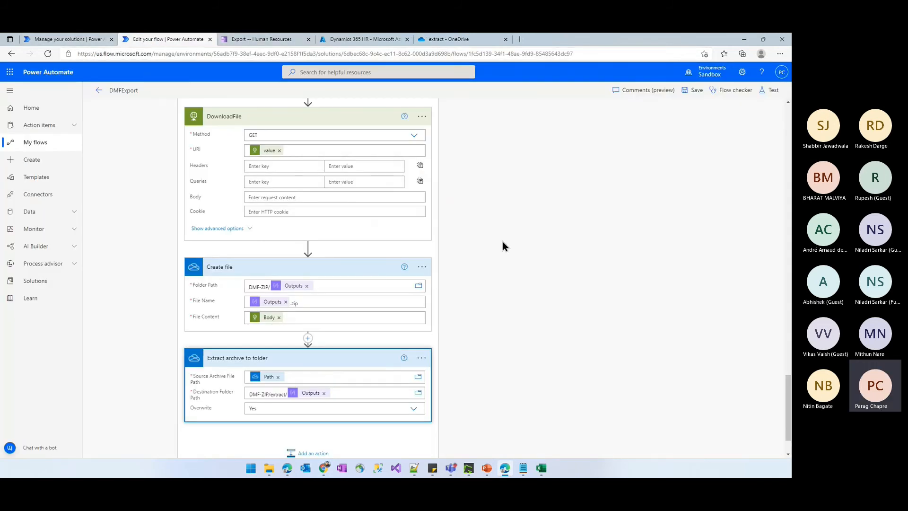
# Step: Save the DMFExport flow, test it manually, and open the page of the started run
pyautogui.click(771, 90)
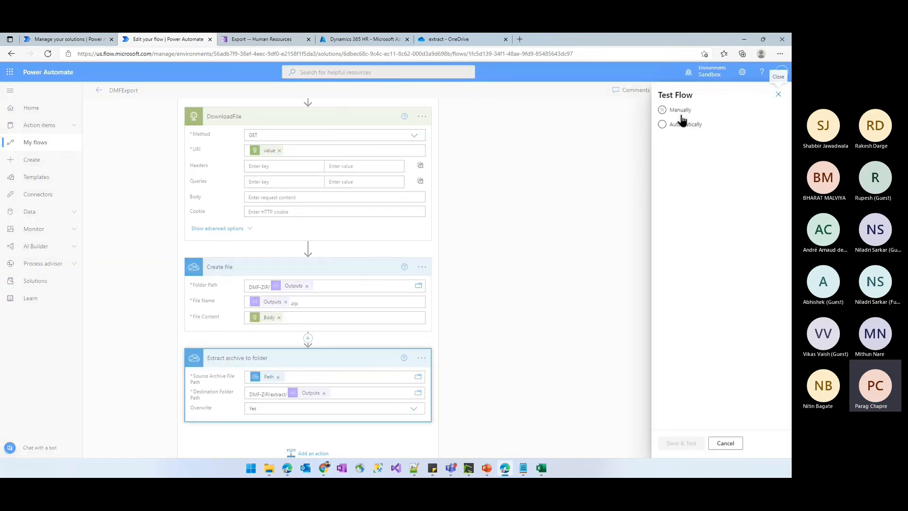
pyautogui.click(663, 112)
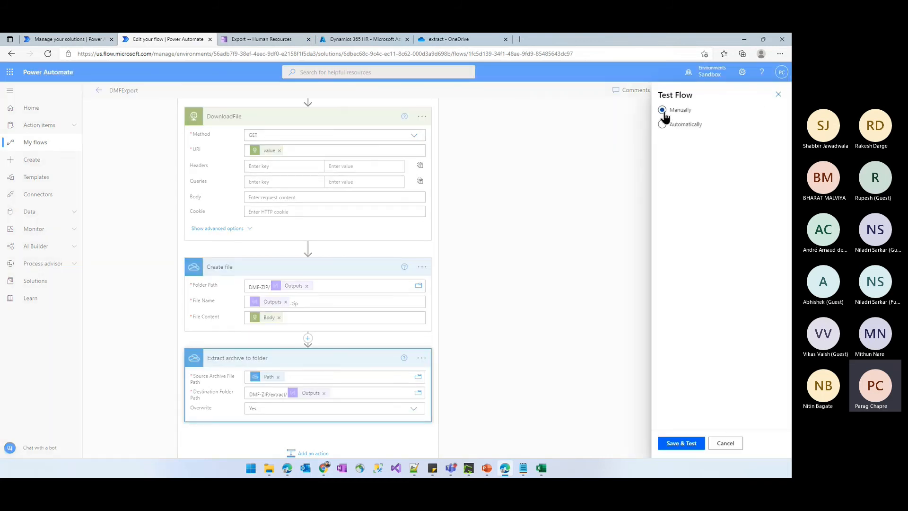
pyautogui.click(677, 444)
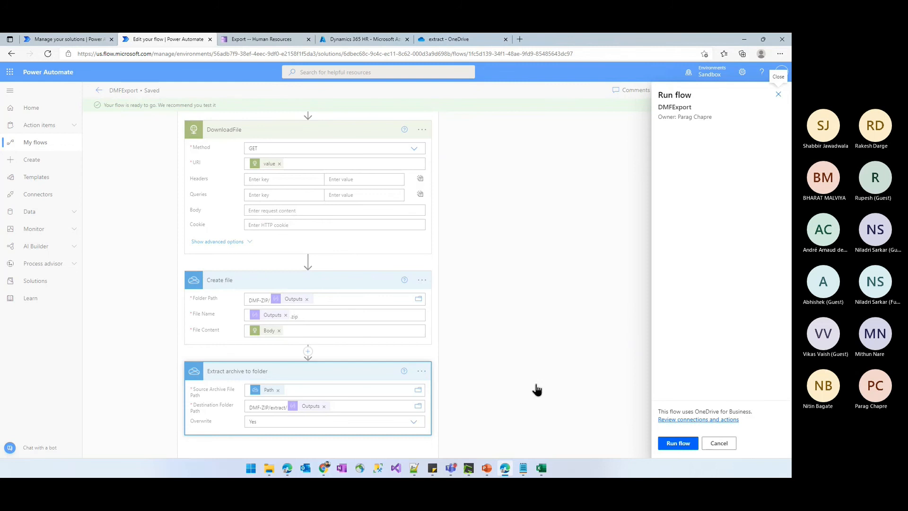
pyautogui.click(680, 444)
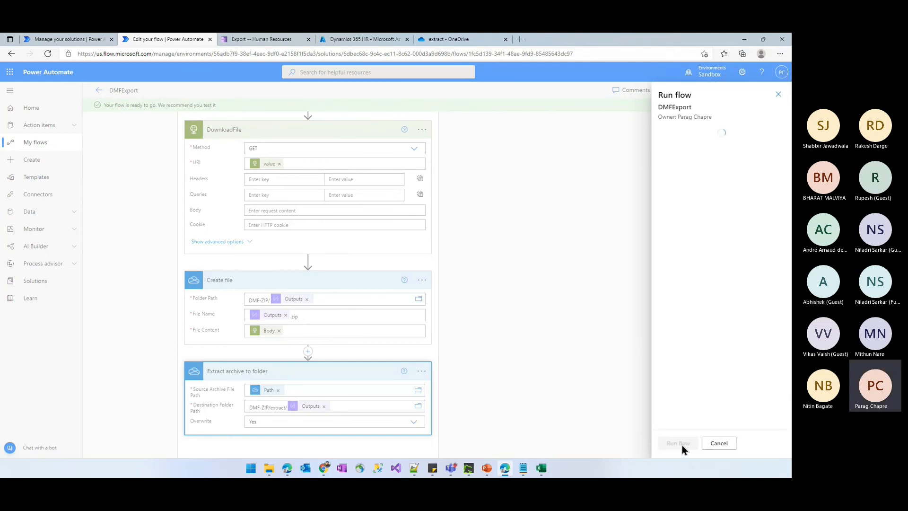
pyautogui.click(672, 443)
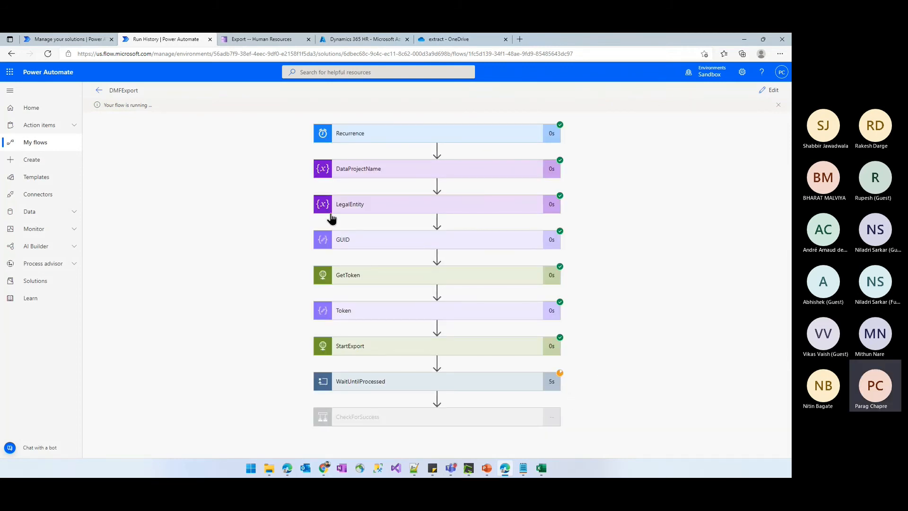
# Step: Expand the DataProjectName and GUID actions in the flow run to examine the project name and the generated GUID
pyautogui.click(396, 169)
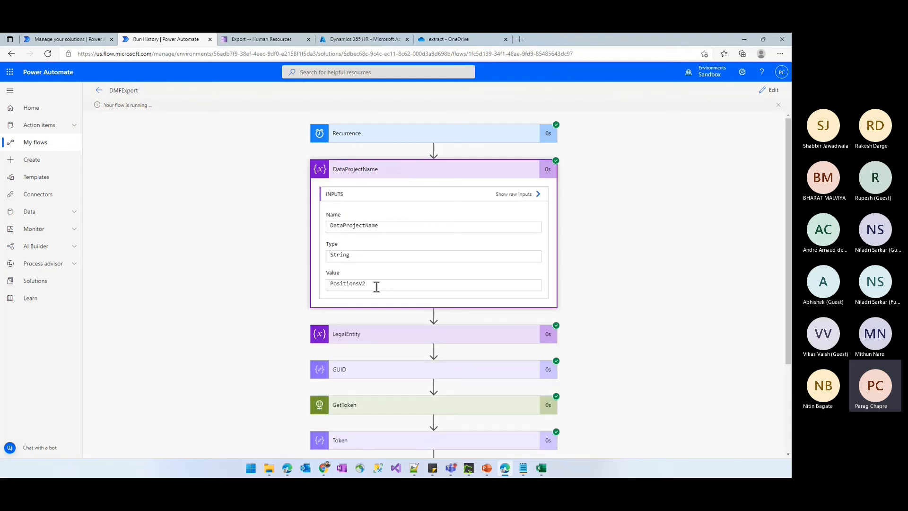
pyautogui.scroll(-3, 520, 297)
pyautogui.click(385, 251)
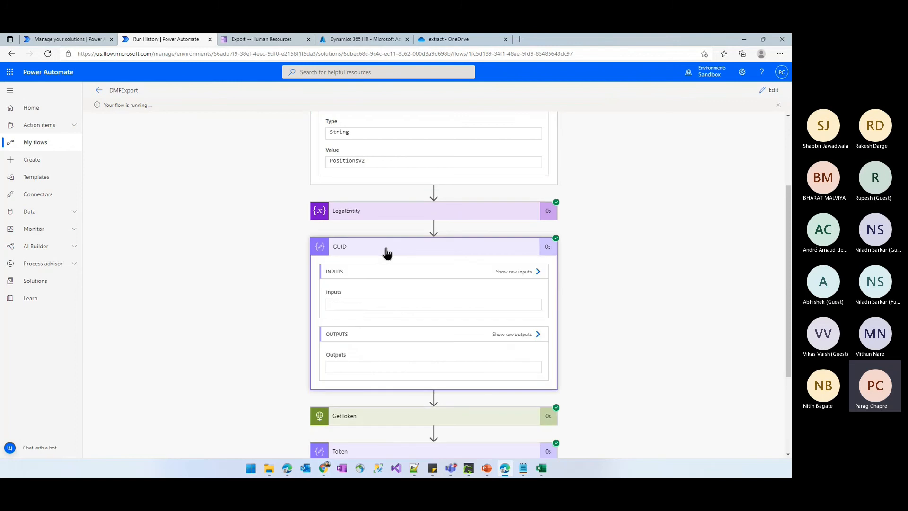
pyautogui.moveTo(456, 365); pyautogui.dragTo(330, 364)
pyautogui.scroll(-3, 629, 341)
# Step: Expand the GetToken, Token and StartExport actions in the run to examine their inputs and outputs
pyautogui.click(360, 284)
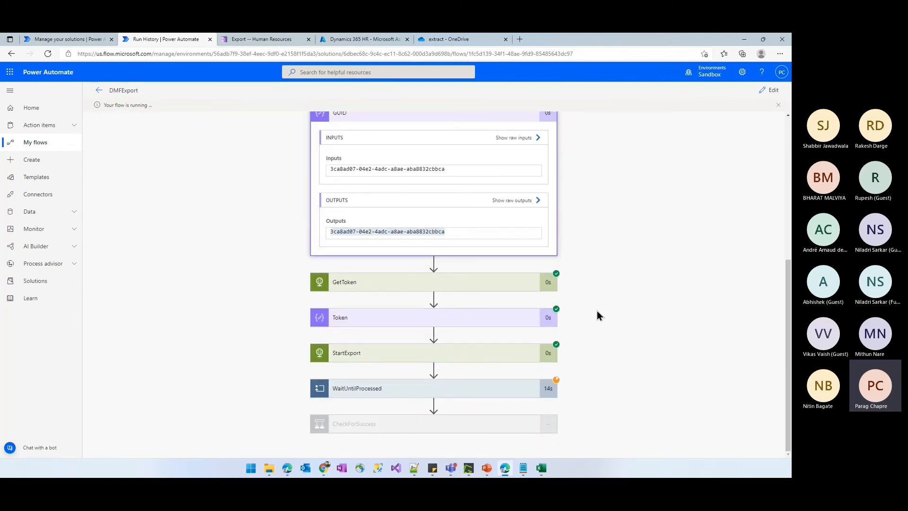
pyautogui.scroll(-5, 637, 311)
pyautogui.scroll(-3, 637, 311)
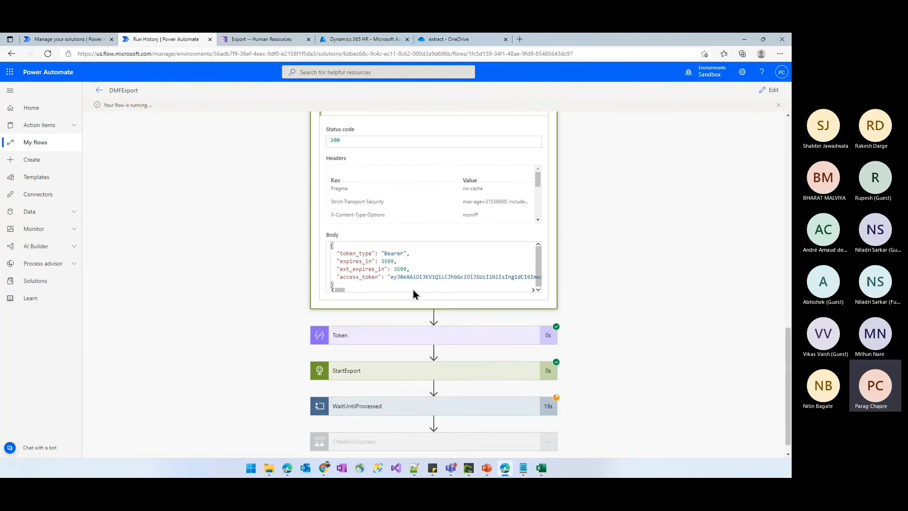
pyautogui.click(356, 339)
pyautogui.scroll(-3, 578, 318)
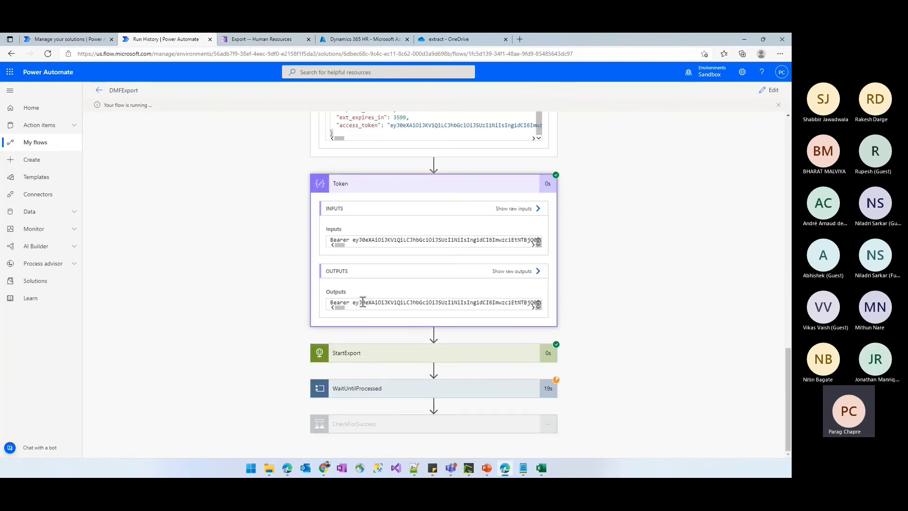
pyautogui.click(414, 355)
pyautogui.scroll(-7, 649, 336)
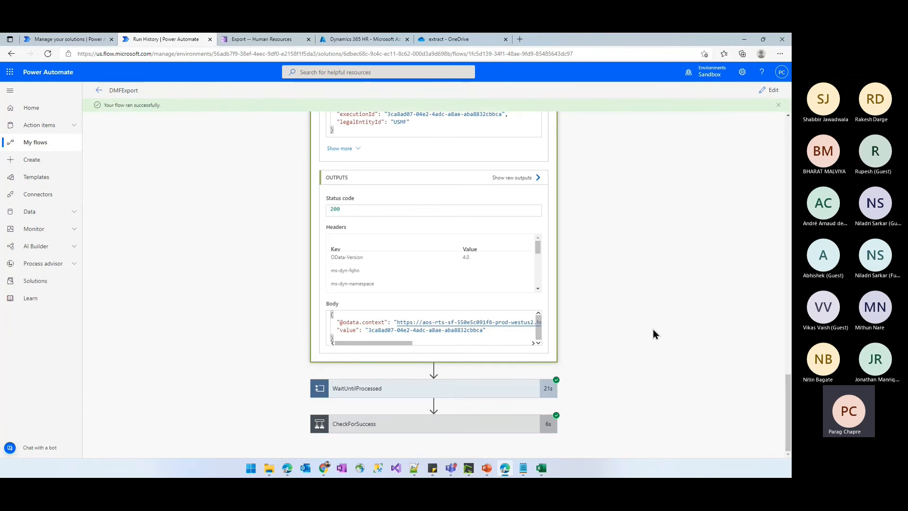
# Step: Expand the WaitUntilProcessed loop and examine the CheckStatus response body and the Delay settings of its first iteration
pyautogui.click(384, 388)
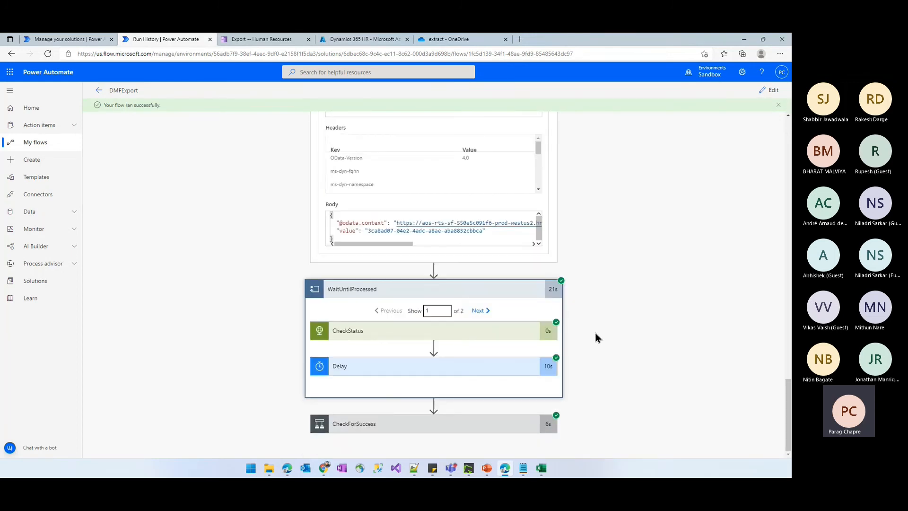
pyautogui.click(402, 332)
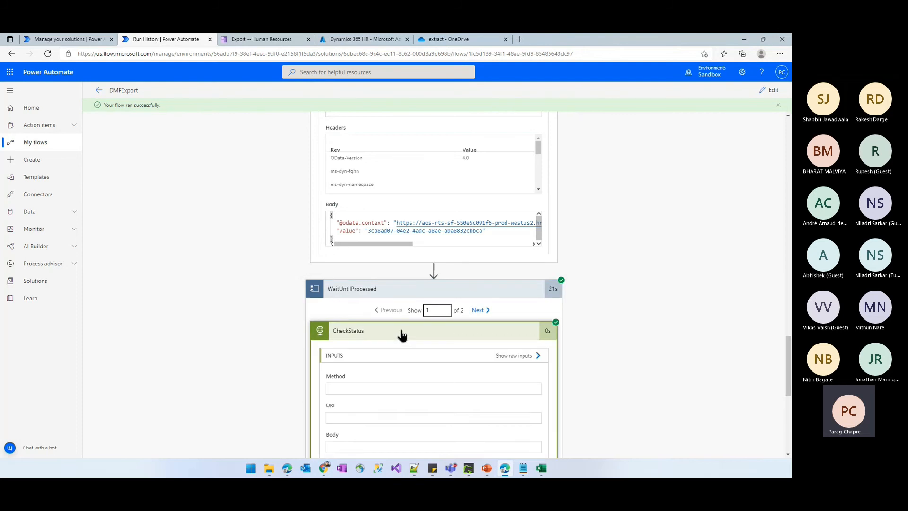
pyautogui.scroll(-5, 632, 324)
pyautogui.scroll(-3, 591, 323)
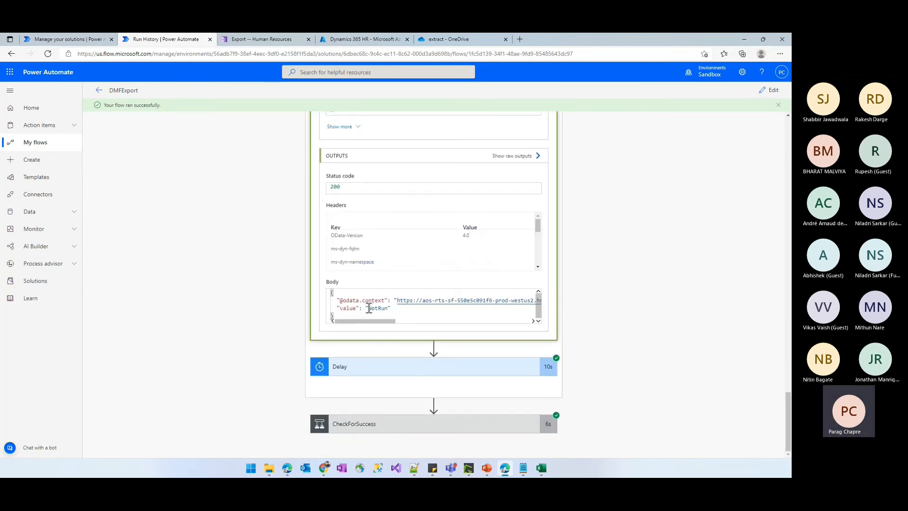
pyautogui.click(379, 368)
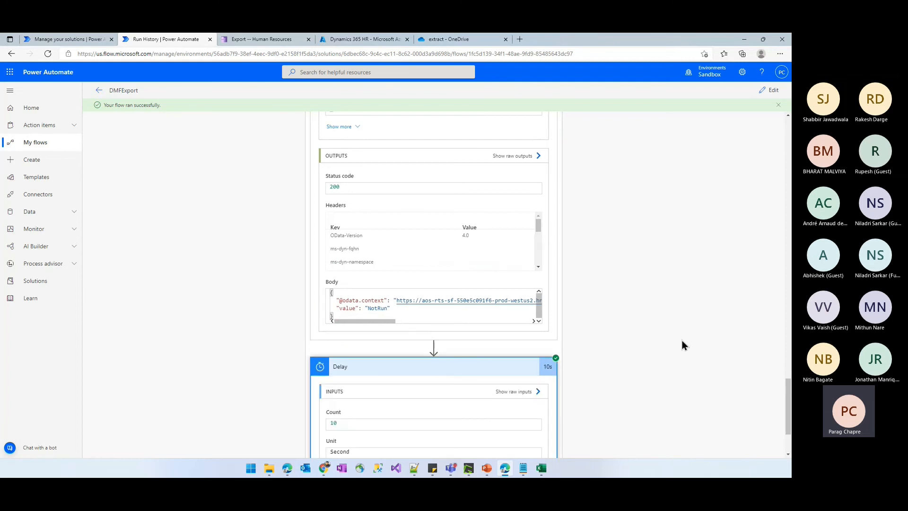
pyautogui.scroll(-2, 682, 340)
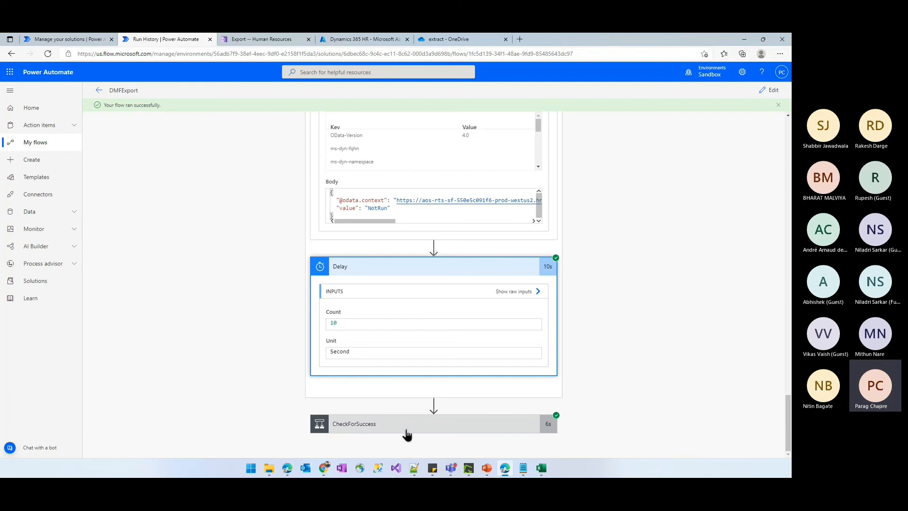
# Step: Expand CheckForSuccess and its GetPackageUrl action to examine the expression result and the returned package URL
pyautogui.click(490, 421)
pyautogui.scroll(-4, 571, 381)
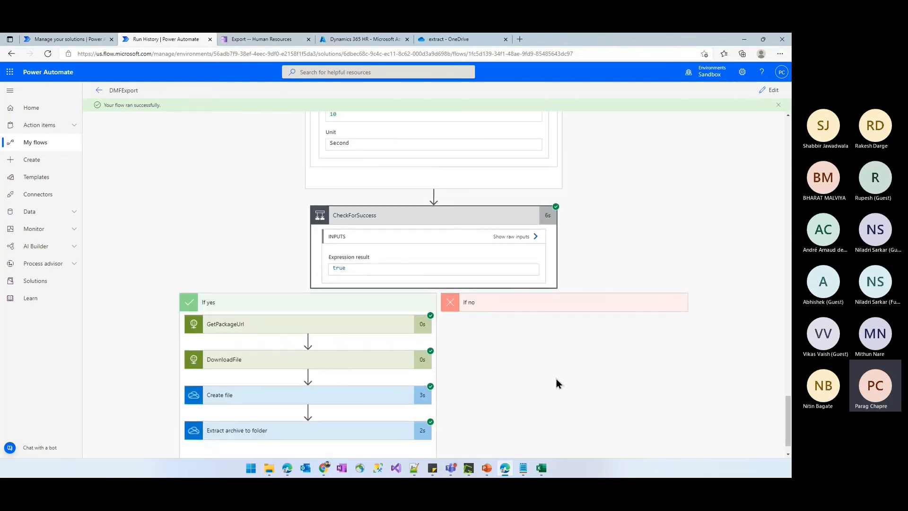
pyautogui.click(254, 325)
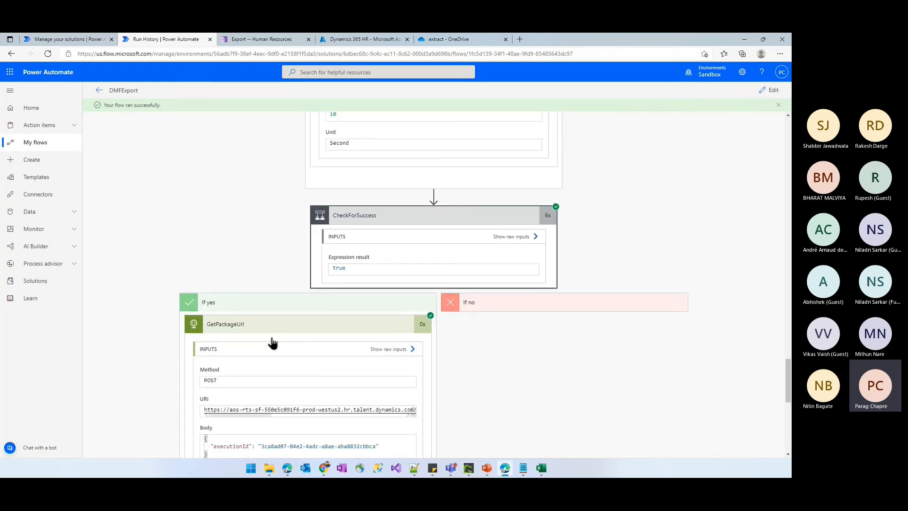
pyautogui.scroll(-7, 329, 355)
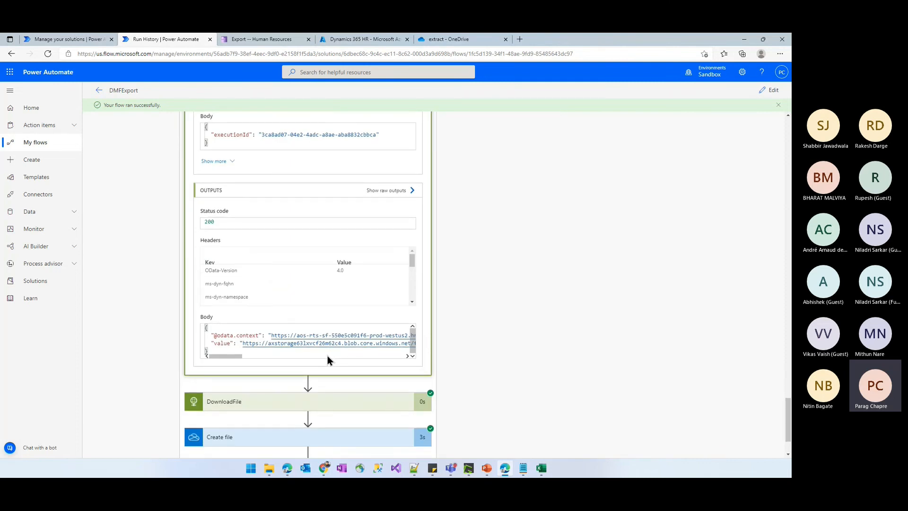
pyautogui.moveTo(229, 356); pyautogui.dragTo(353, 355)
pyautogui.scroll(-2, 331, 363)
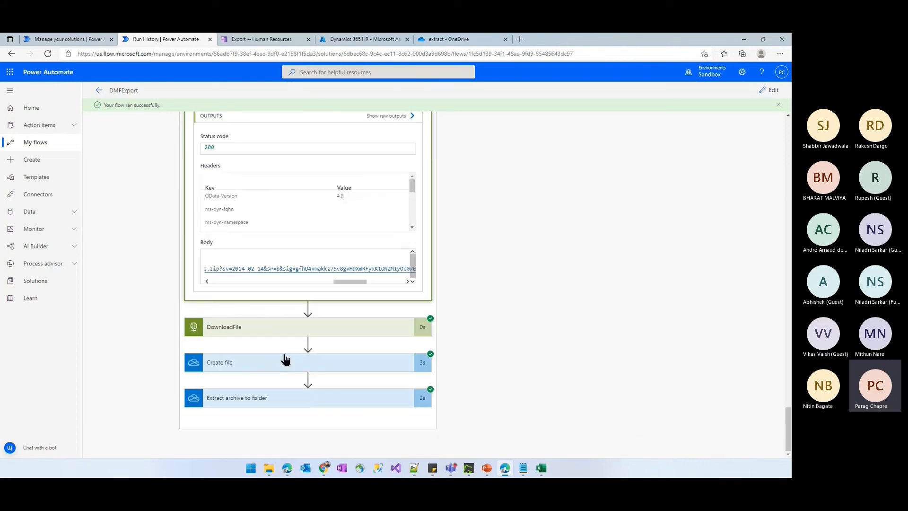
# Step: Expand the DownloadFile and Create file actions to examine the download URI, folder path and file name used in the run
pyautogui.click(229, 327)
pyautogui.scroll(-4, 465, 362)
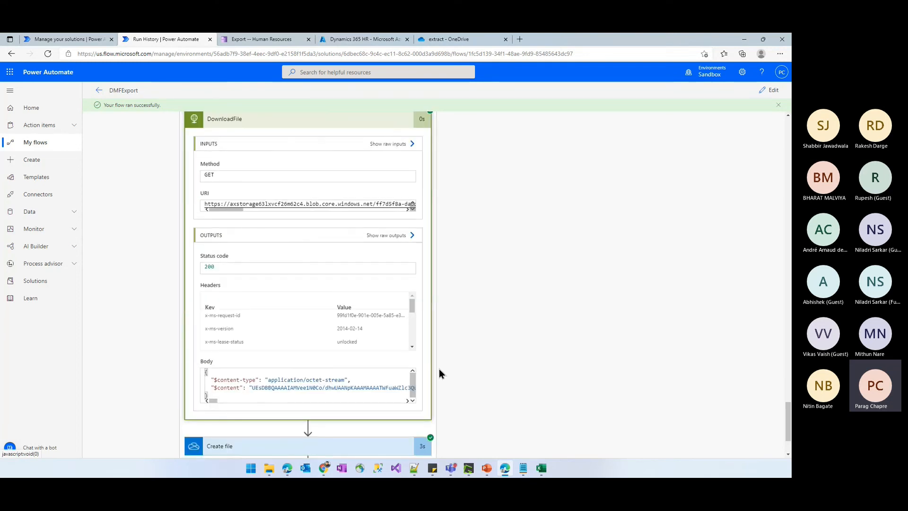
pyautogui.moveTo(231, 210); pyautogui.dragTo(399, 212)
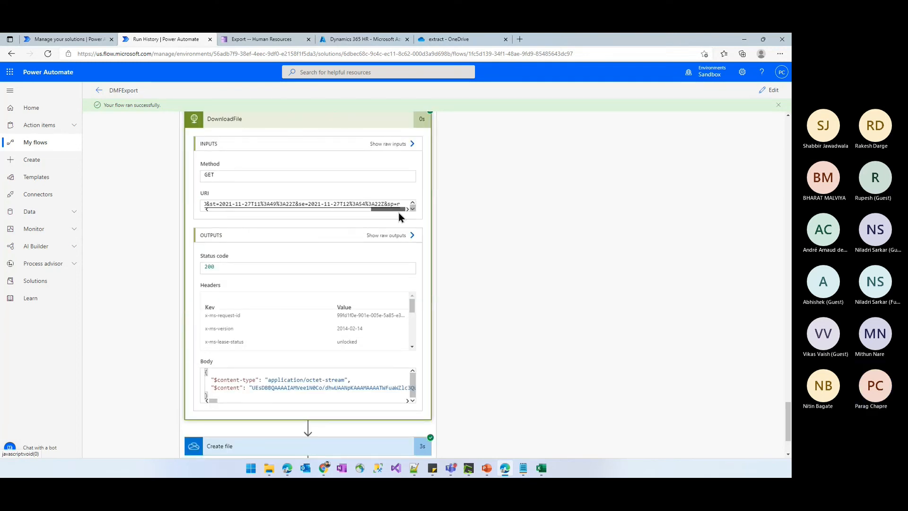
pyautogui.scroll(-2, 511, 376)
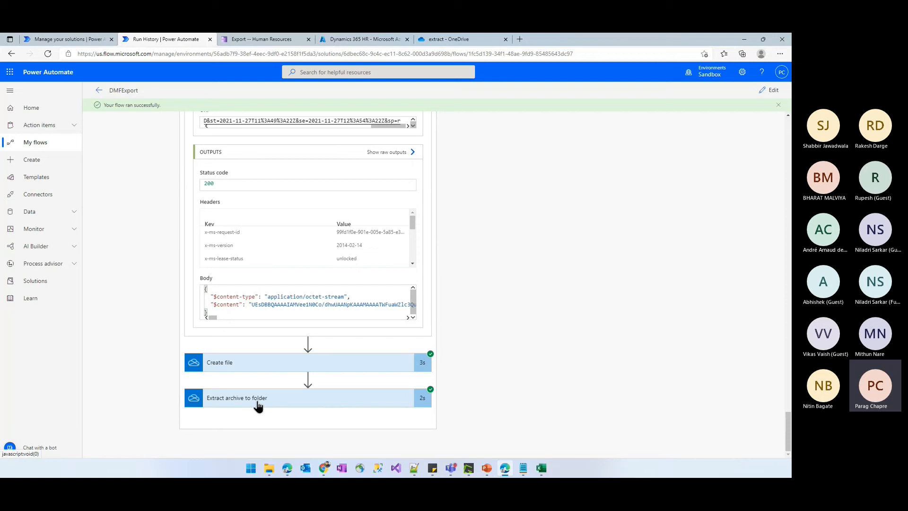
pyautogui.click(231, 367)
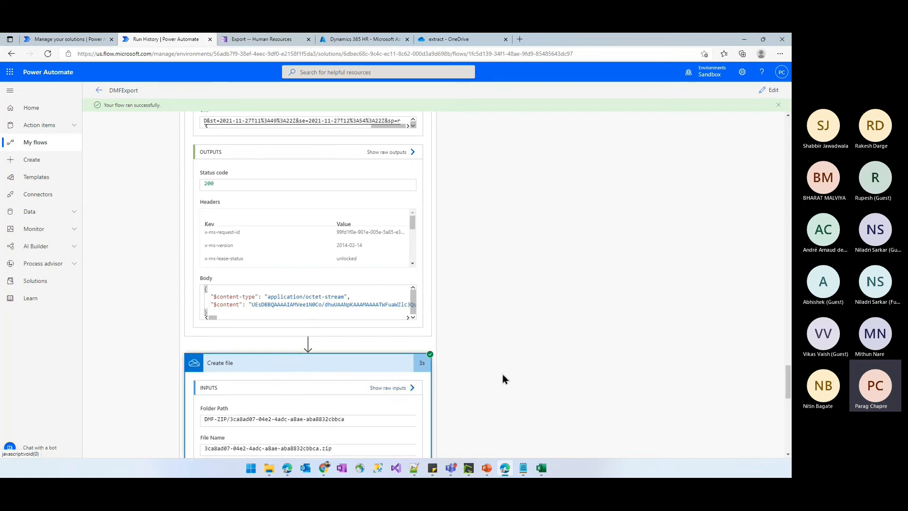
pyautogui.scroll(-3, 503, 373)
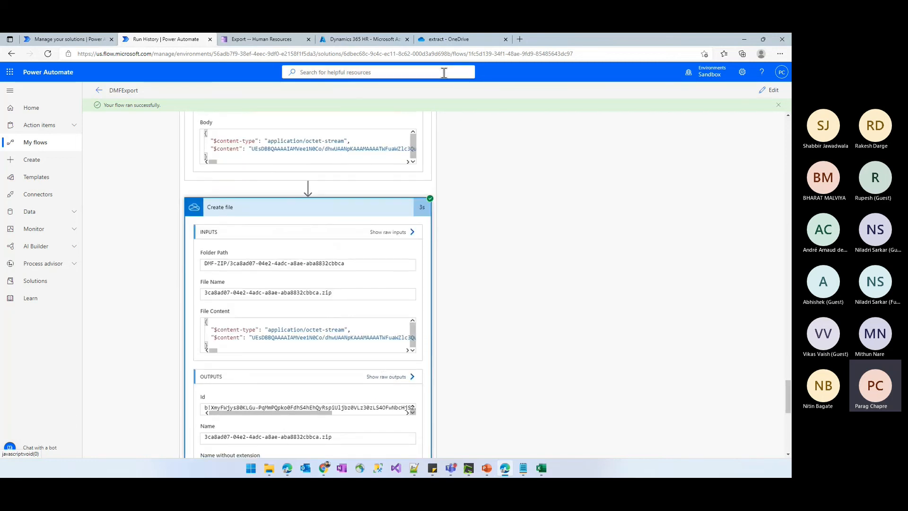
# Step: Switch to OneDrive, refresh the DMF-ZIP folder, and widen the Name column to check for the new export folder
pyautogui.click(439, 40)
pyautogui.click(158, 130)
pyautogui.click(48, 54)
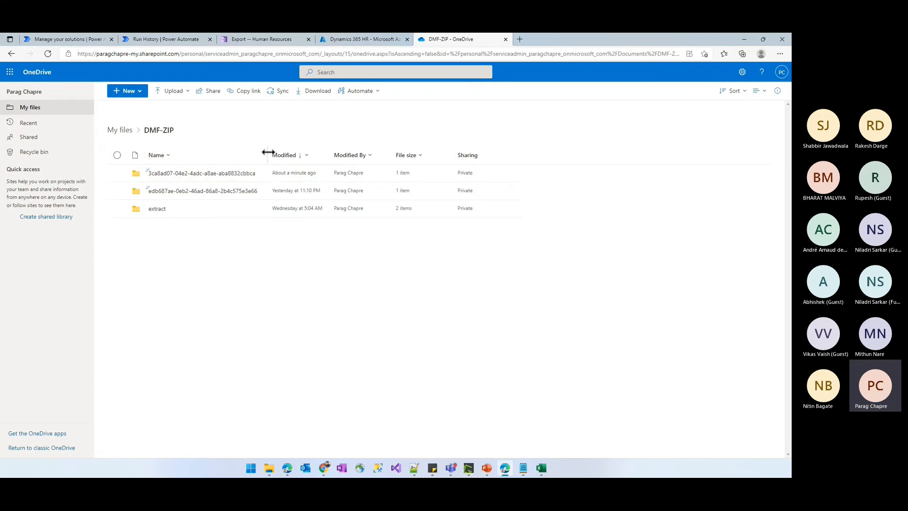
pyautogui.moveTo(268, 151); pyautogui.dragTo(365, 152)
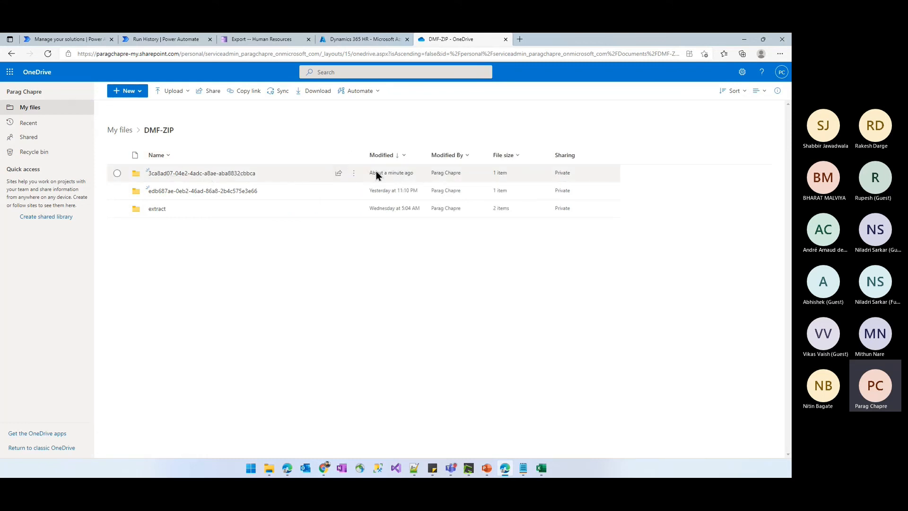
# Step: Open the newest export folder, view the contents of its zip package, and close the preview
pyautogui.click(212, 174)
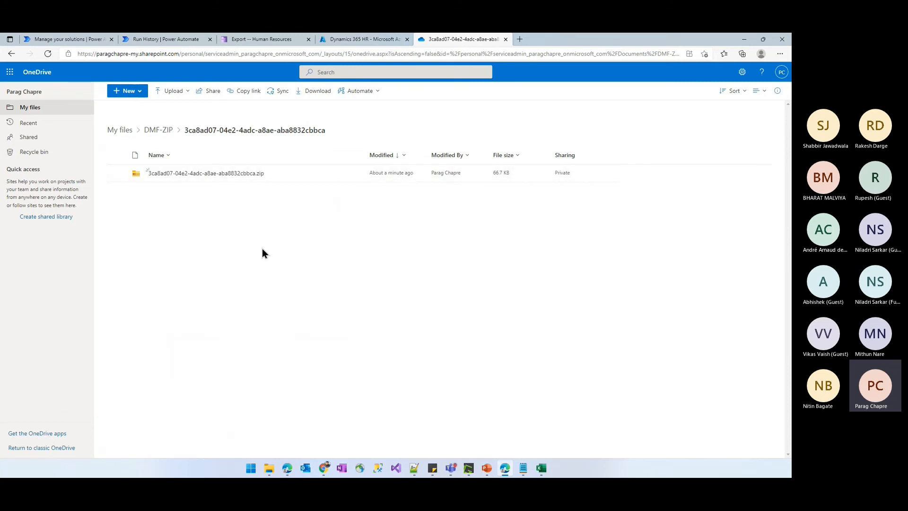
pyautogui.click(222, 174)
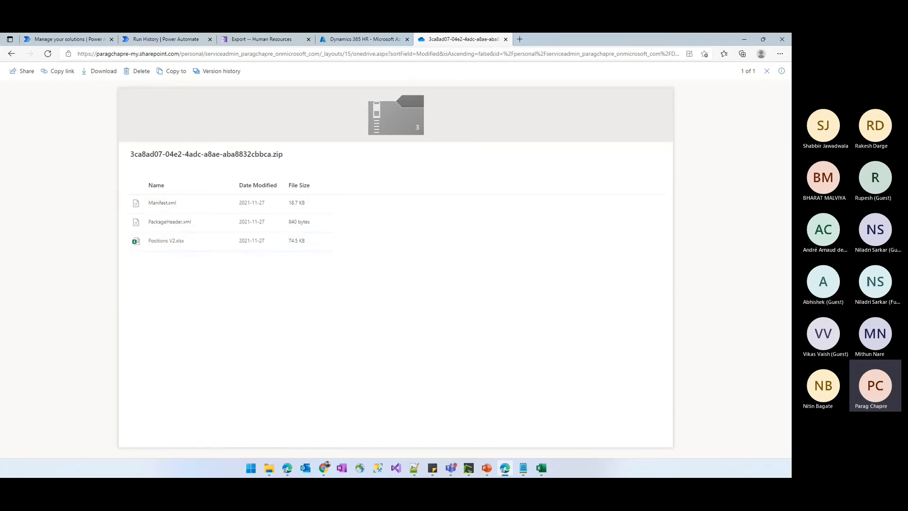
pyautogui.click(12, 54)
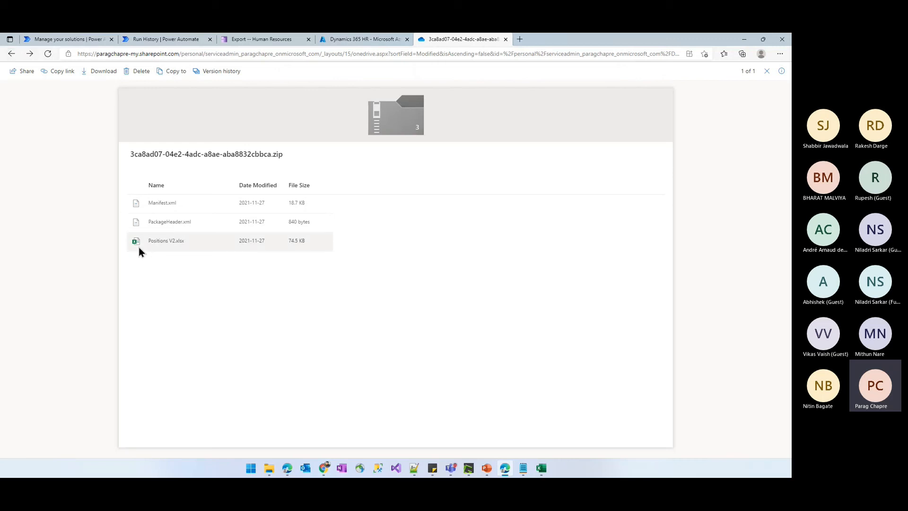
pyautogui.click(11, 53)
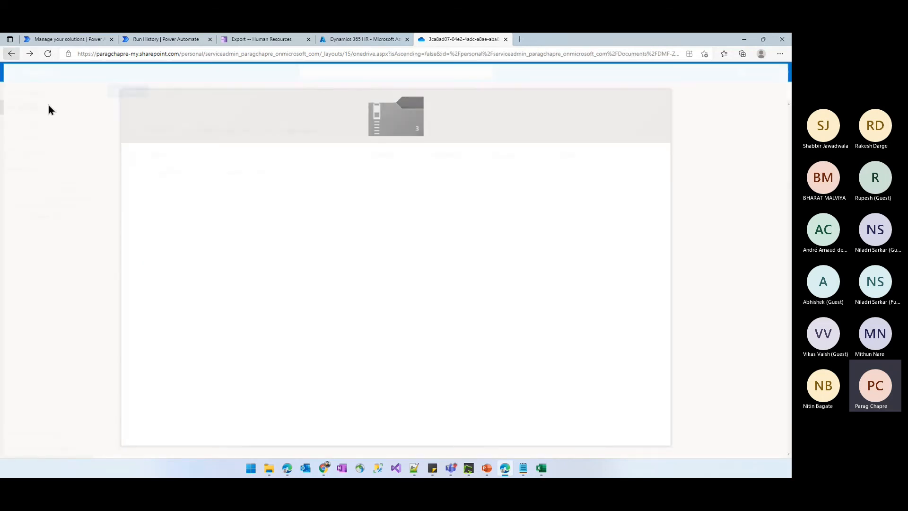
# Step: Open Positions V2.xlsx from the newest folder under DMF-ZIP/extract and look through the exported position rows
pyautogui.click(156, 130)
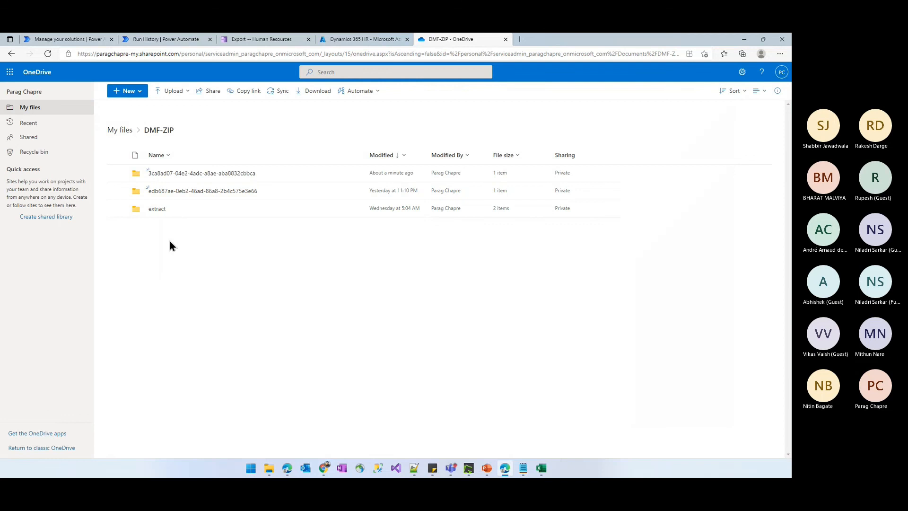
pyautogui.click(152, 209)
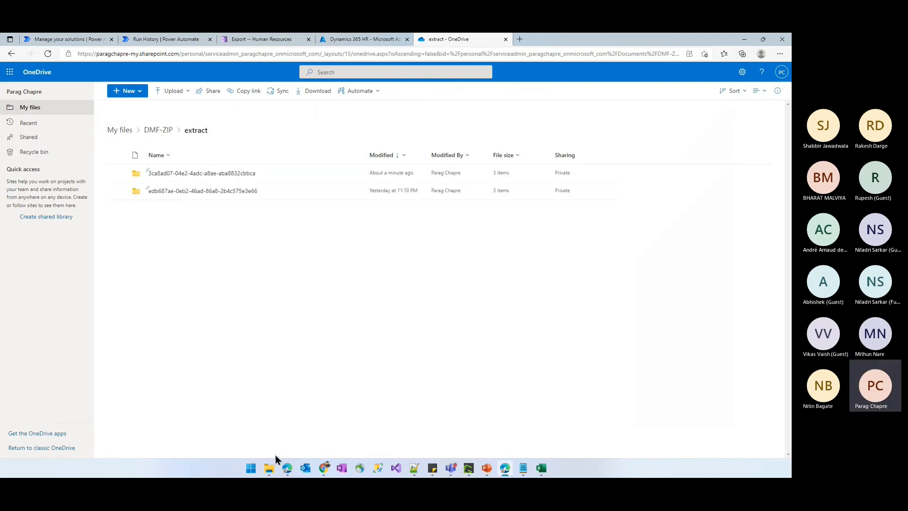
pyautogui.click(180, 174)
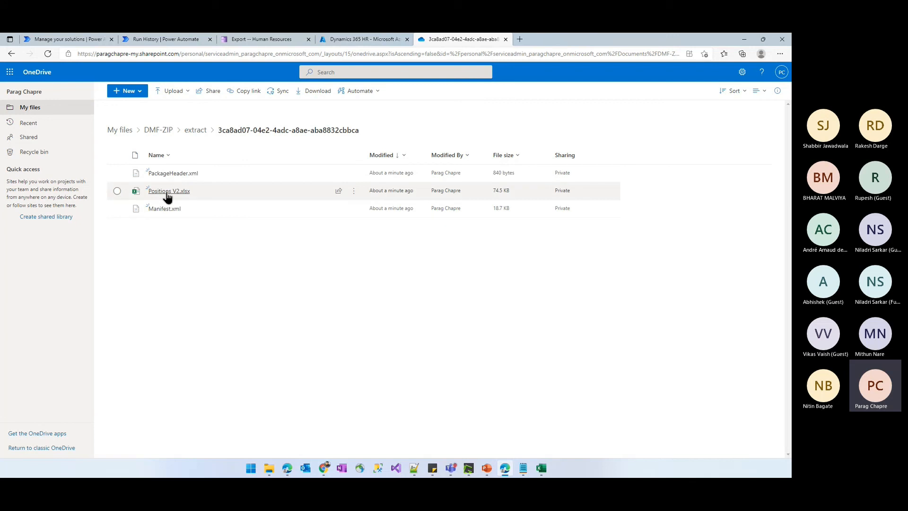
pyautogui.click(167, 191)
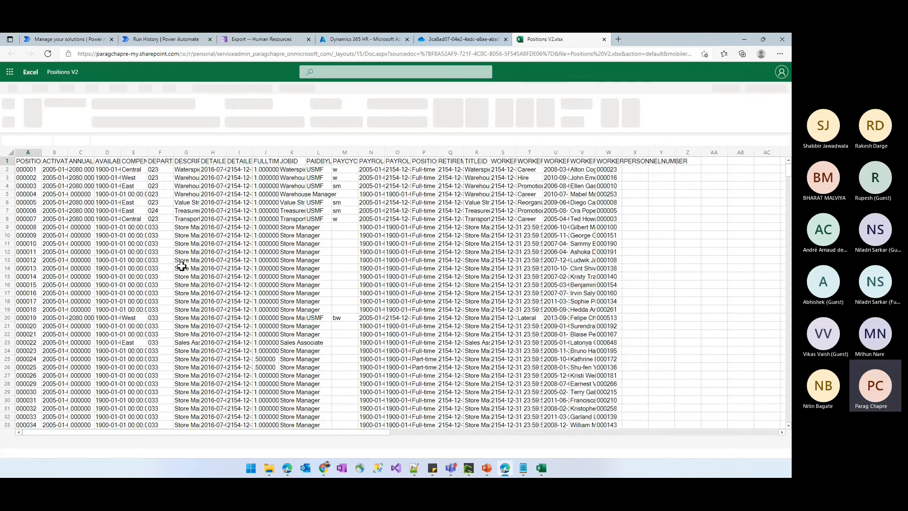
pyautogui.click(416, 310)
pyautogui.scroll(-20, 417, 309)
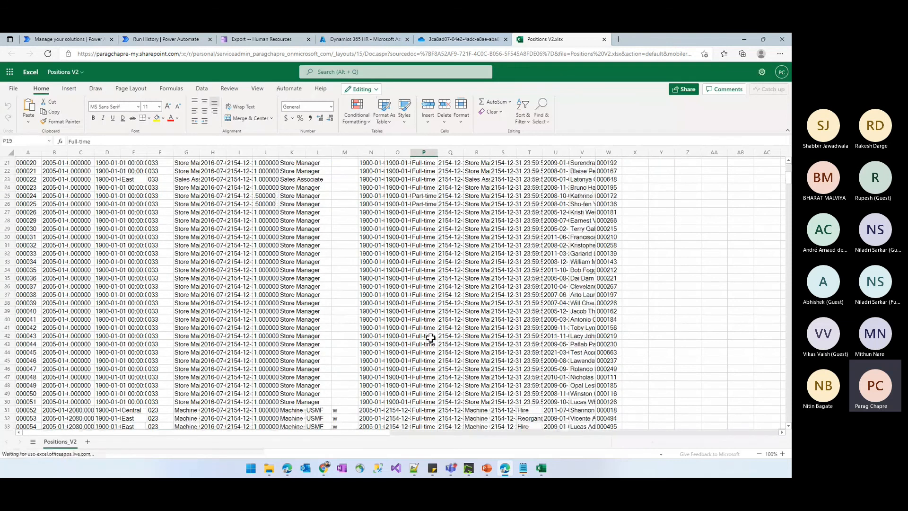
pyautogui.scroll(-13, 430, 337)
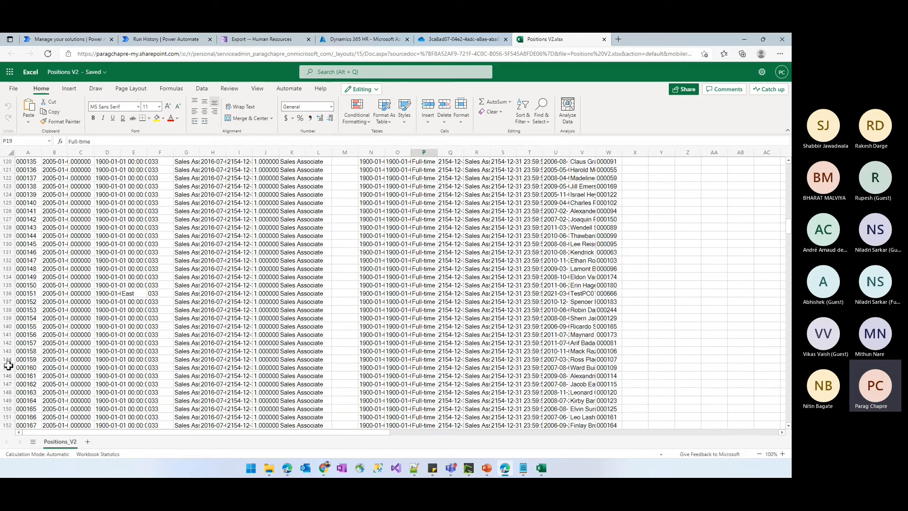
# Step: Switch to the PowerPoint presentation and go through the Power Automate slides to the get package URL and download file slide
pyautogui.hotkey('alt', 'Tab')
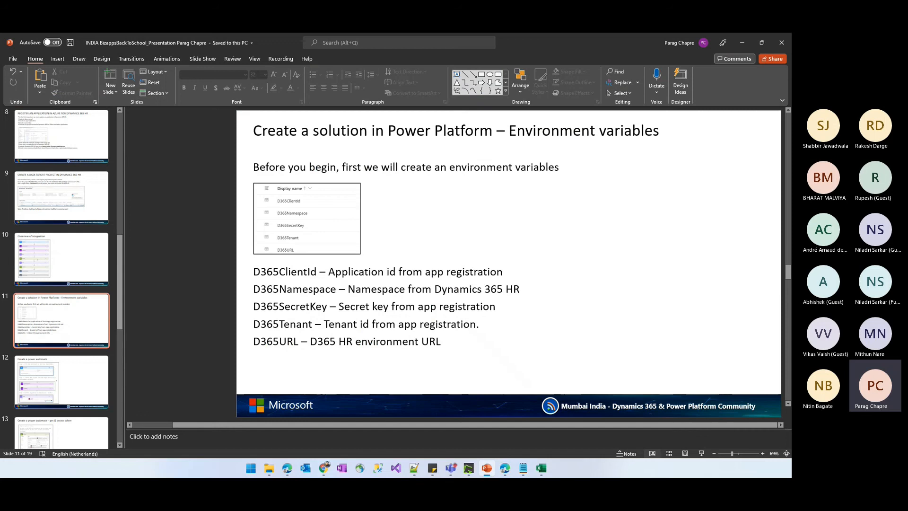
pyautogui.scroll(-3, 48, 317)
pyautogui.click(58, 296)
pyautogui.press('Down')
pyautogui.press('Down')
pyautogui.press('Down')
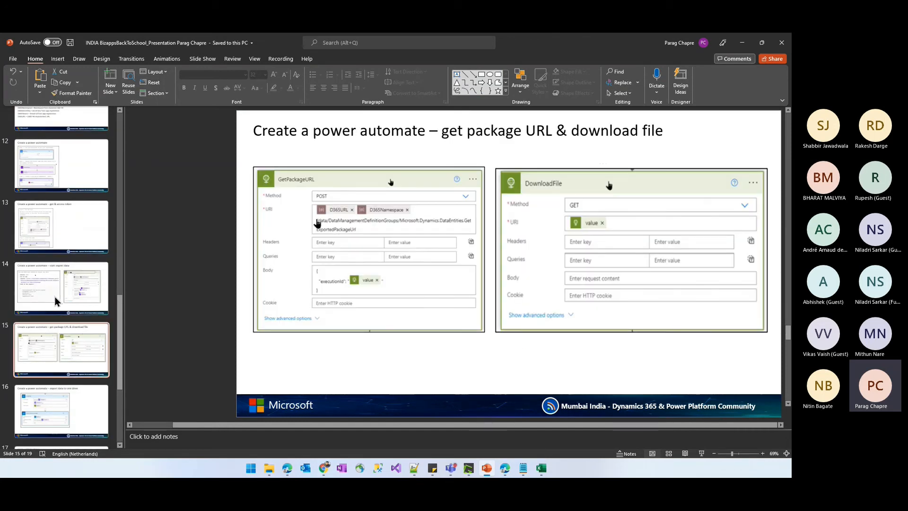